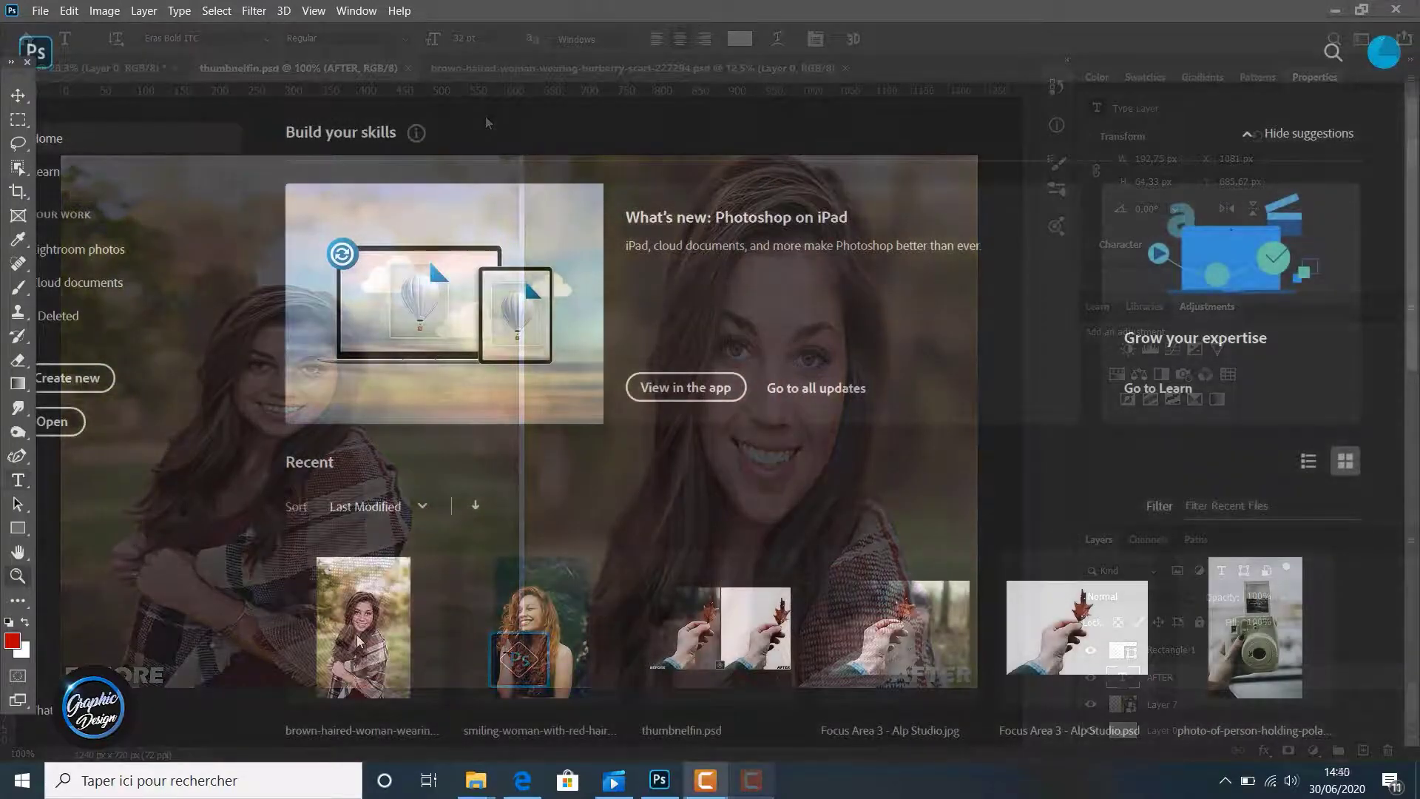
Step: Open the brown-haired woman portrait from Recent files and convert its Background into Layer 0
{"action": "left_click", "coordinate": [357, 640]}
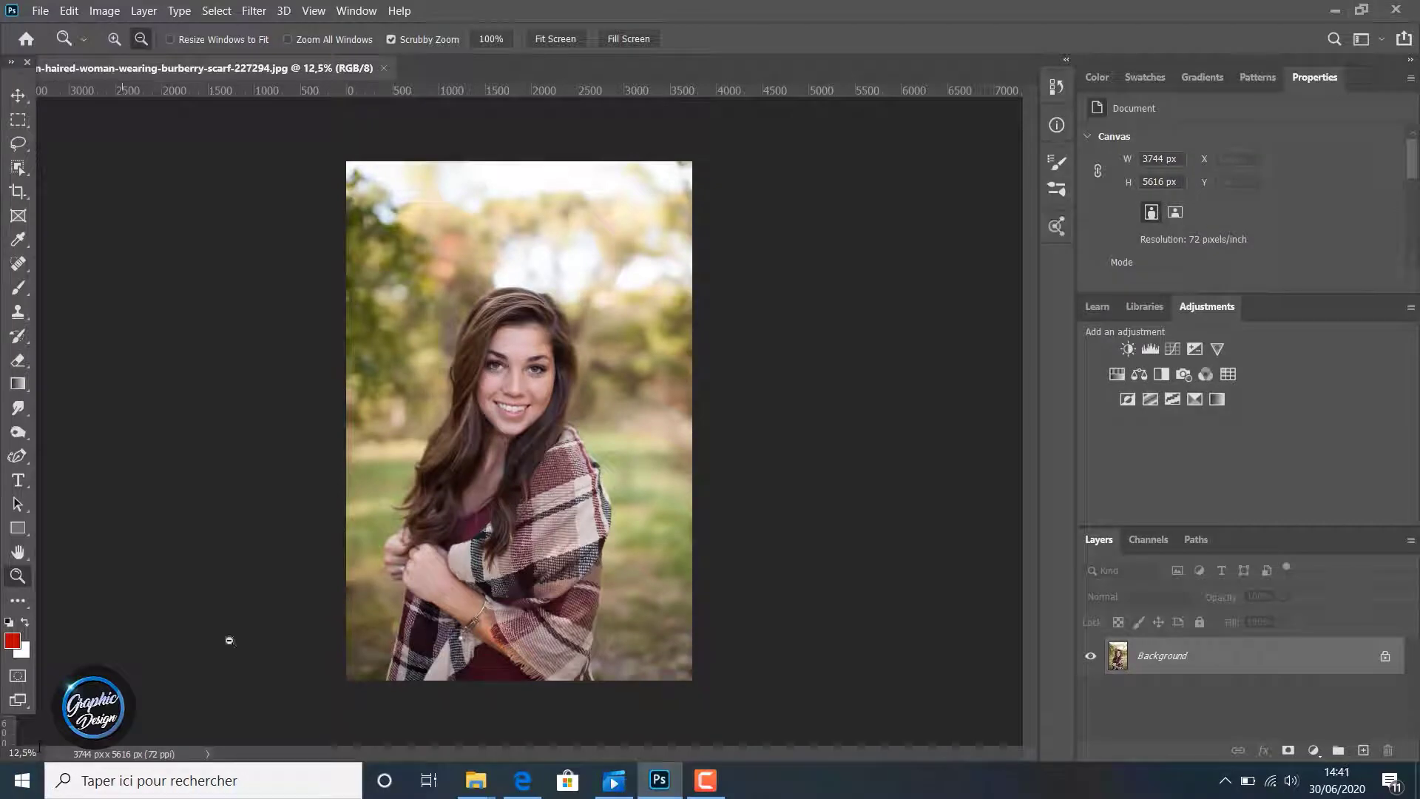
{"action": "left_click", "coordinate": [612, 586]}
{"action": "left_click", "coordinate": [614, 580]}
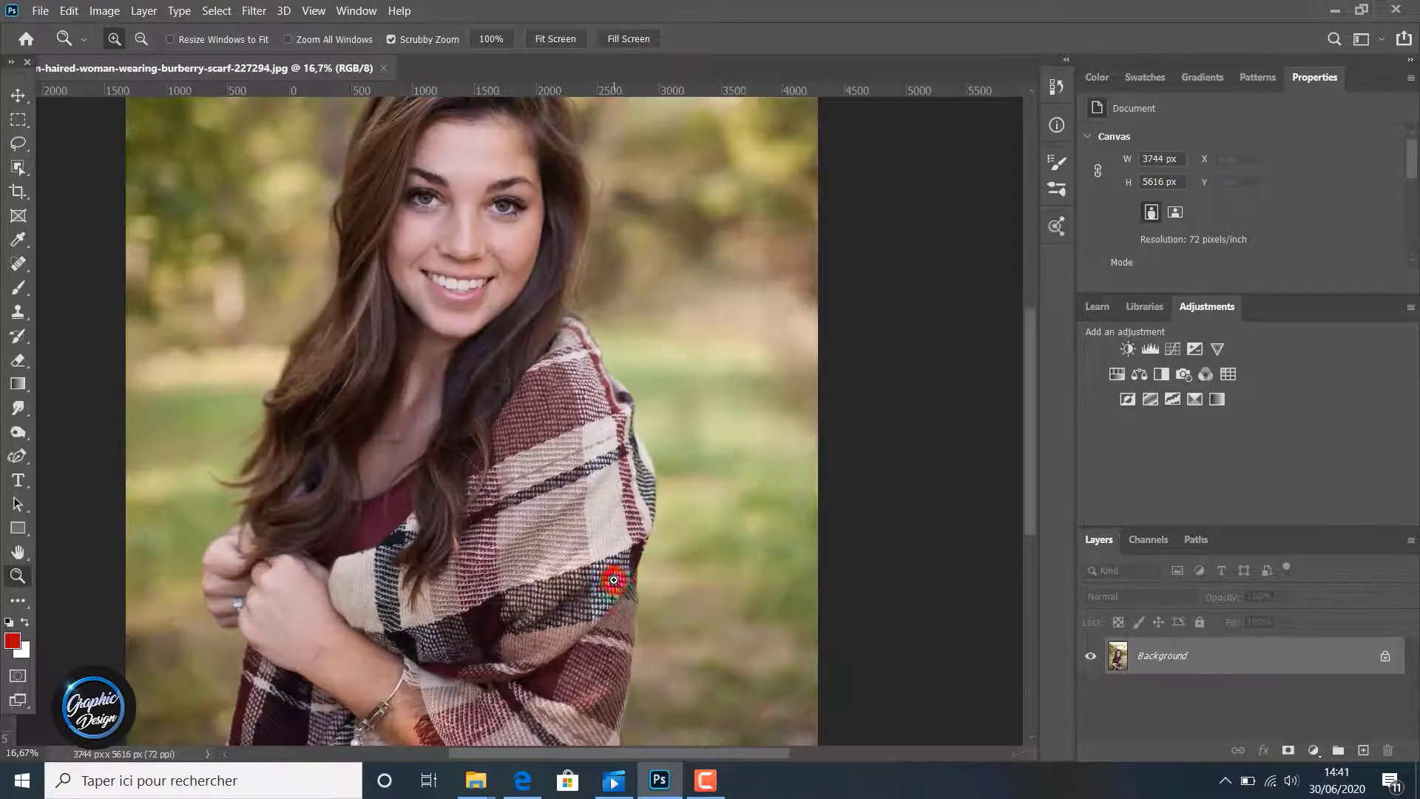
{"action": "scroll", "coordinate": [614, 581], "scroll_direction": "up", "scroll_amount": 2}
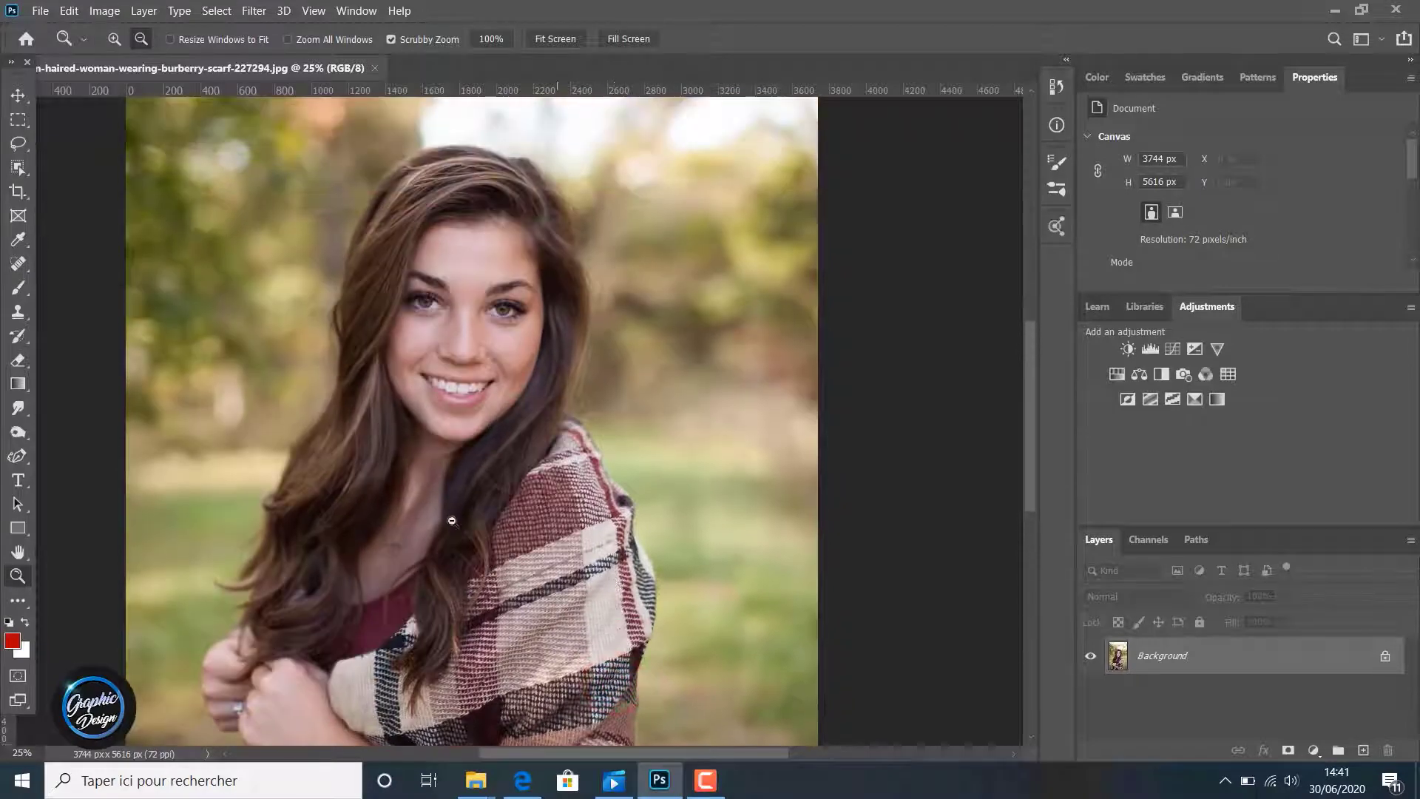
{"action": "double_click", "coordinate": [1287, 651]}
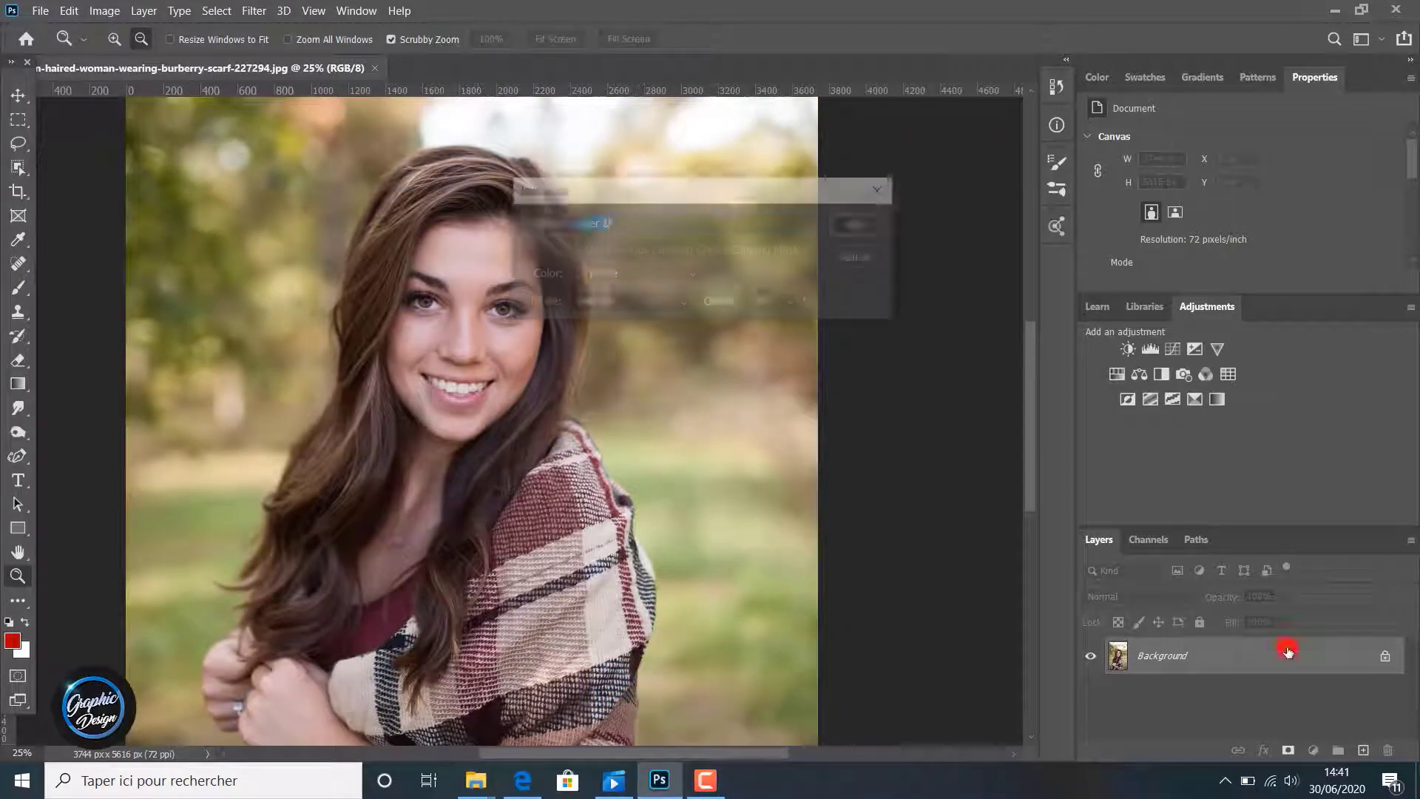
{"action": "left_click", "coordinate": [878, 226]}
Step: Look through the resampling methods in Image Size without changing anything
{"action": "left_click", "coordinate": [104, 11]}
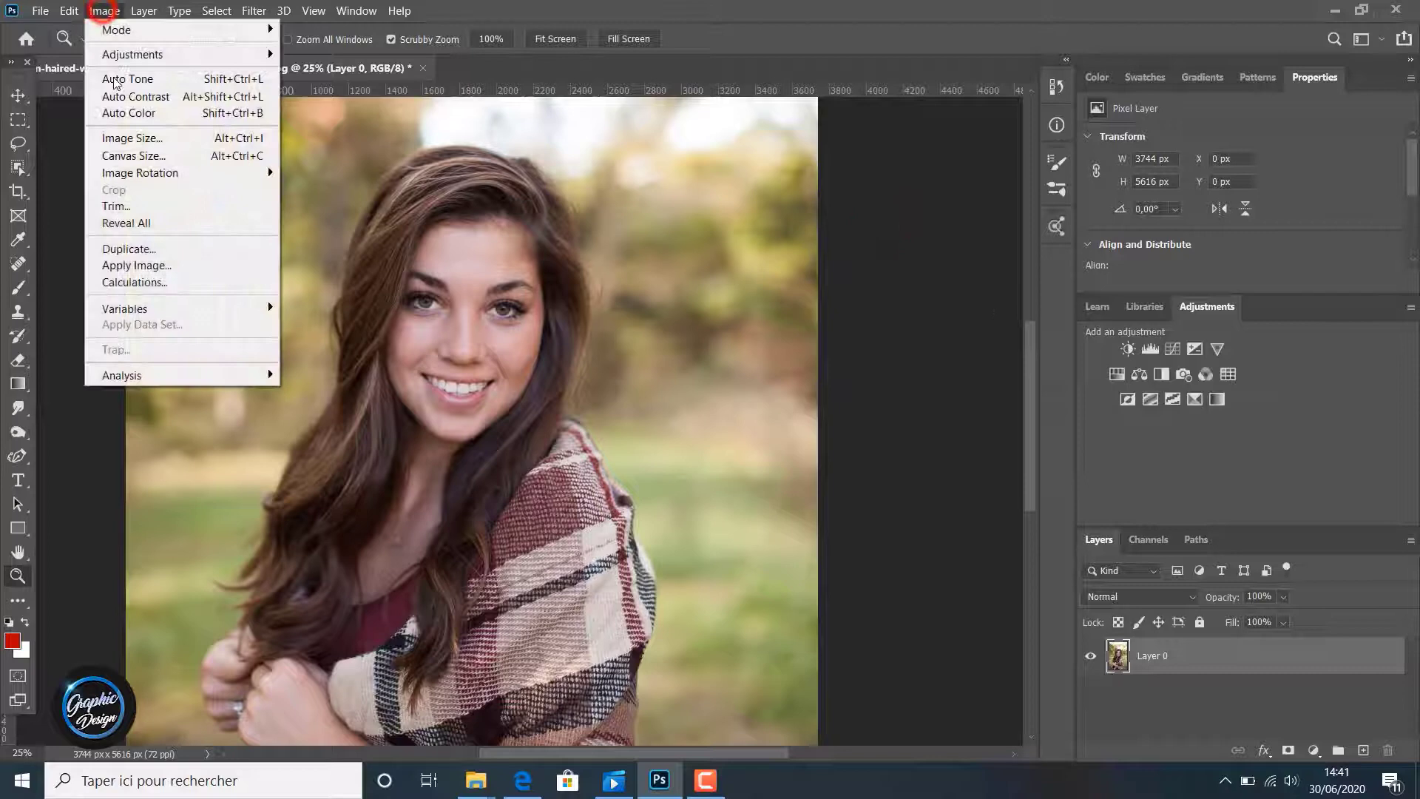
{"action": "left_click", "coordinate": [132, 138]}
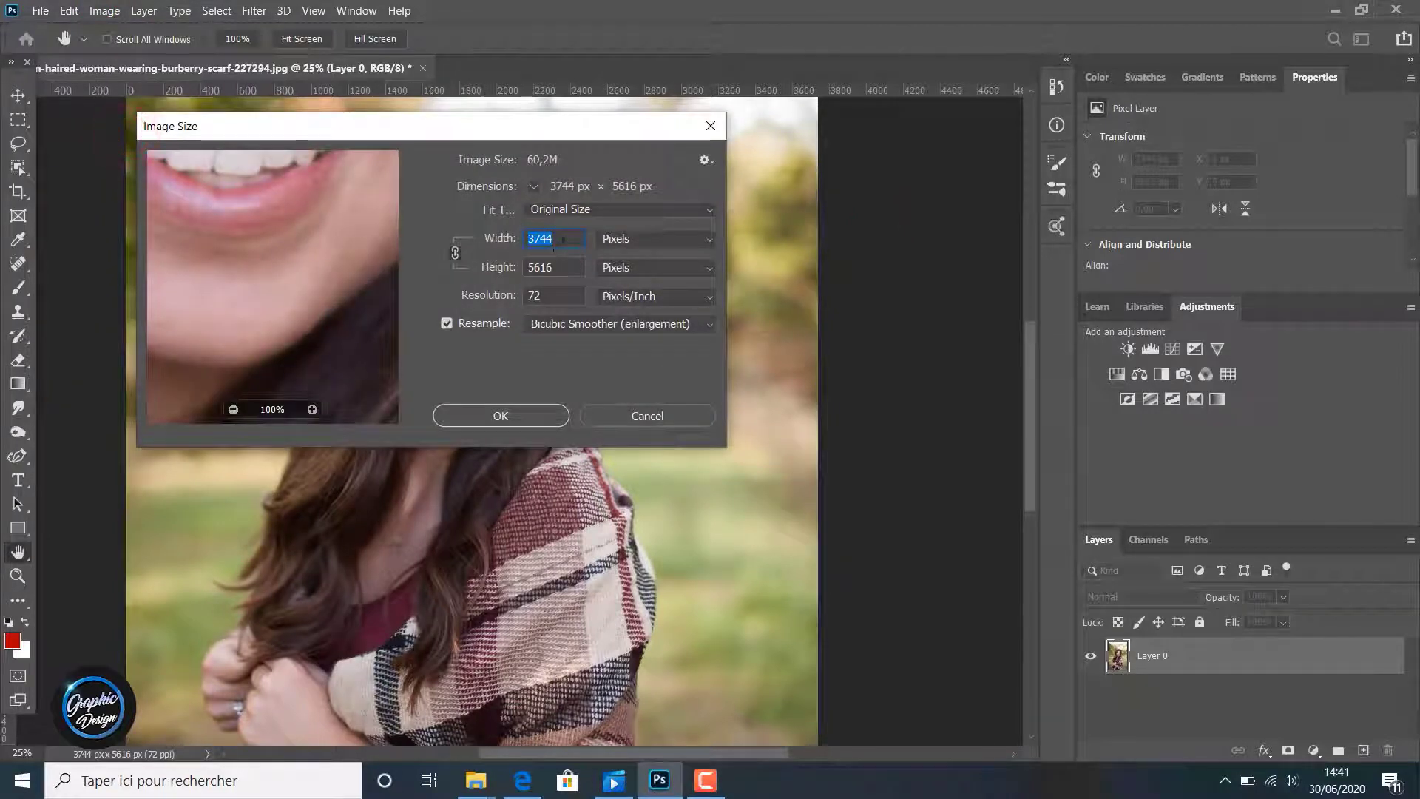
{"action": "left_click", "coordinate": [624, 326]}
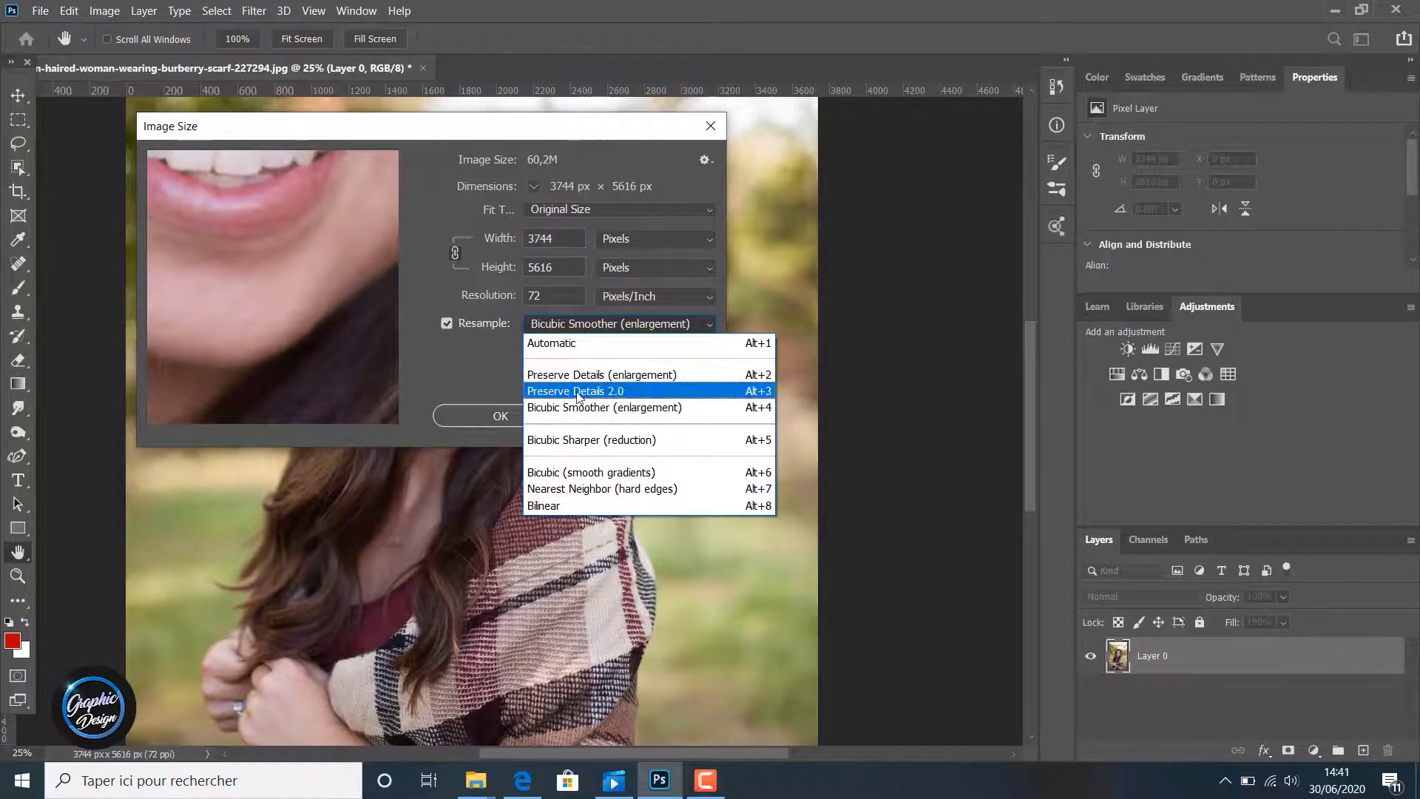
{"action": "left_click", "coordinate": [475, 367]}
Step: Cancel Image Size and duplicate Layer 0 into a new document named test1
{"action": "left_click", "coordinate": [654, 418]}
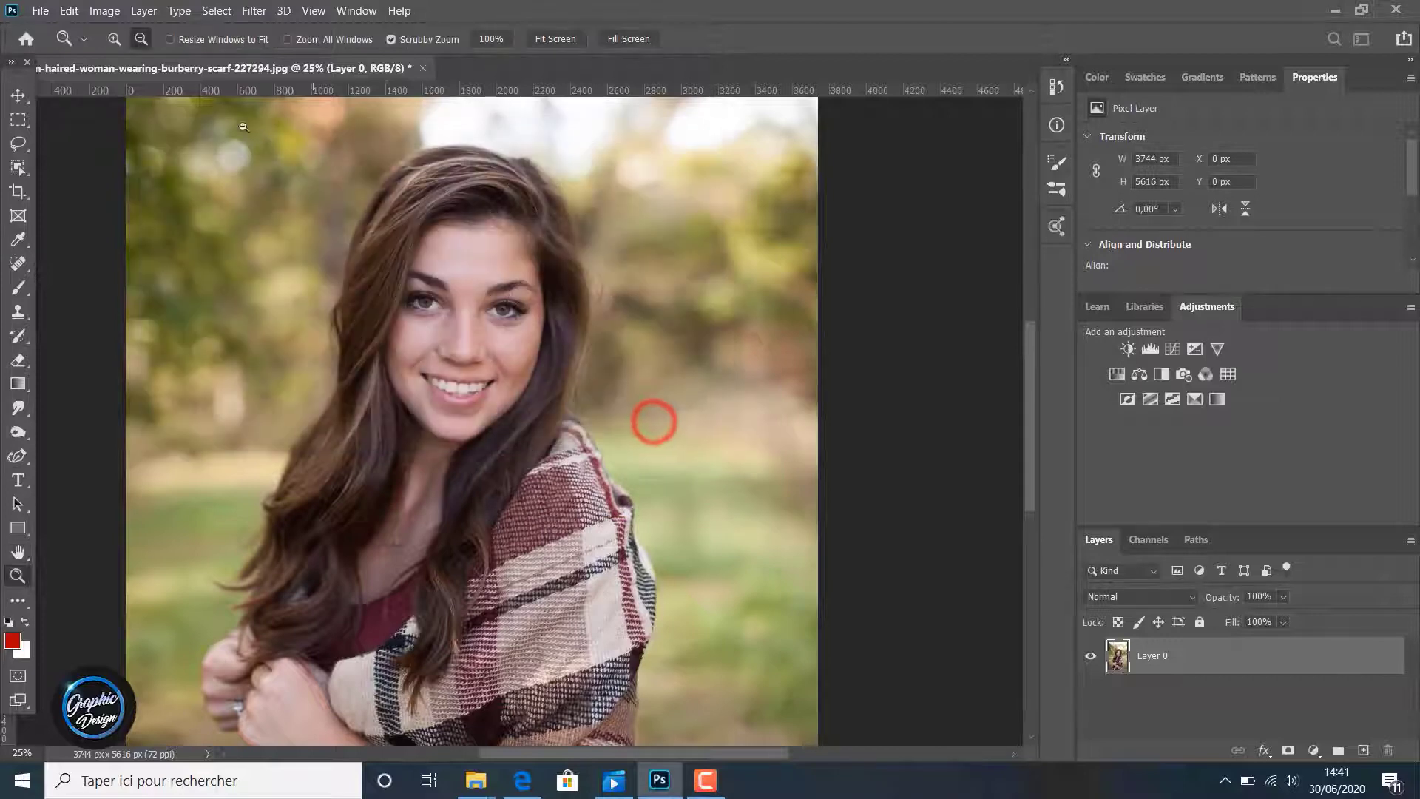
{"action": "right_click", "coordinate": [202, 68]}
{"action": "left_click", "coordinate": [143, 11]}
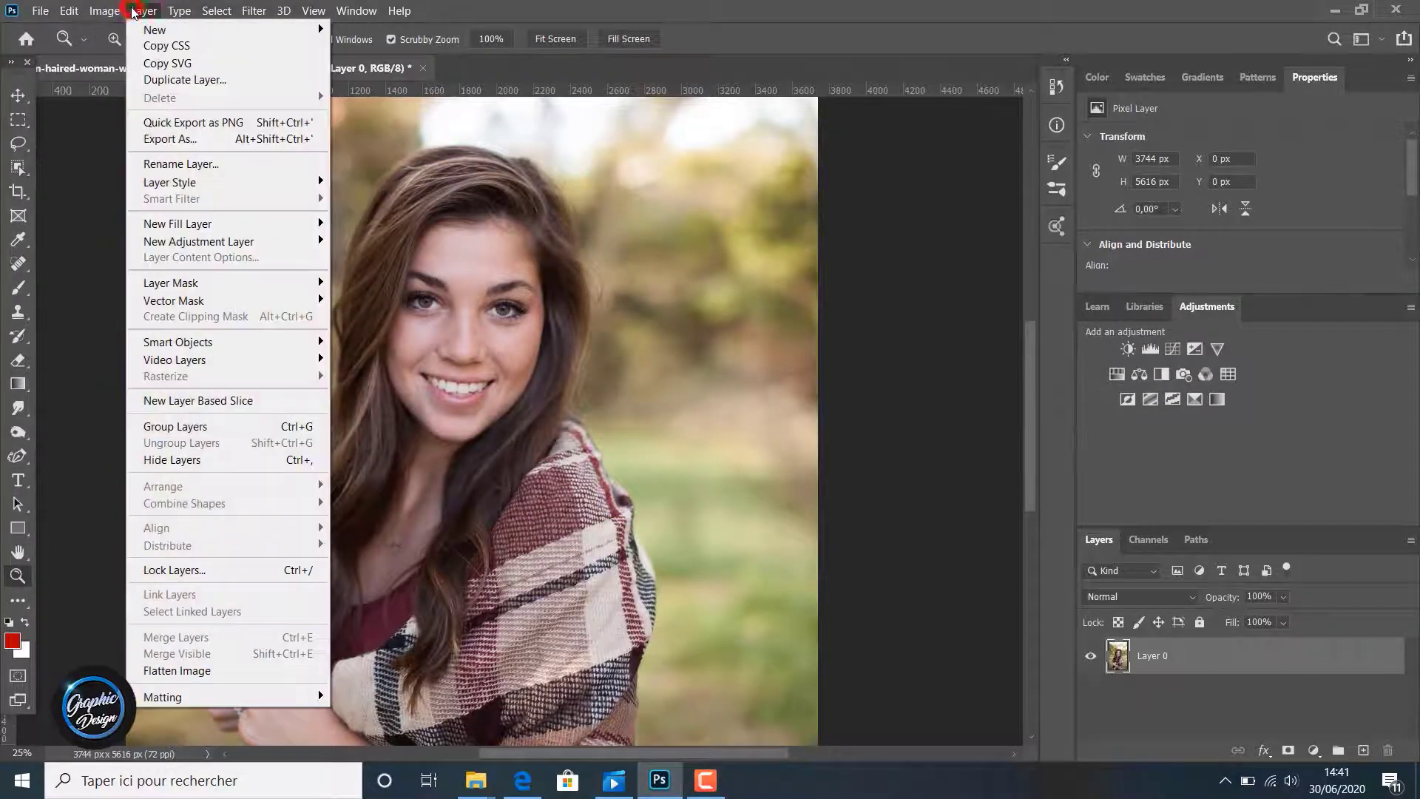
{"action": "left_click", "coordinate": [185, 79]}
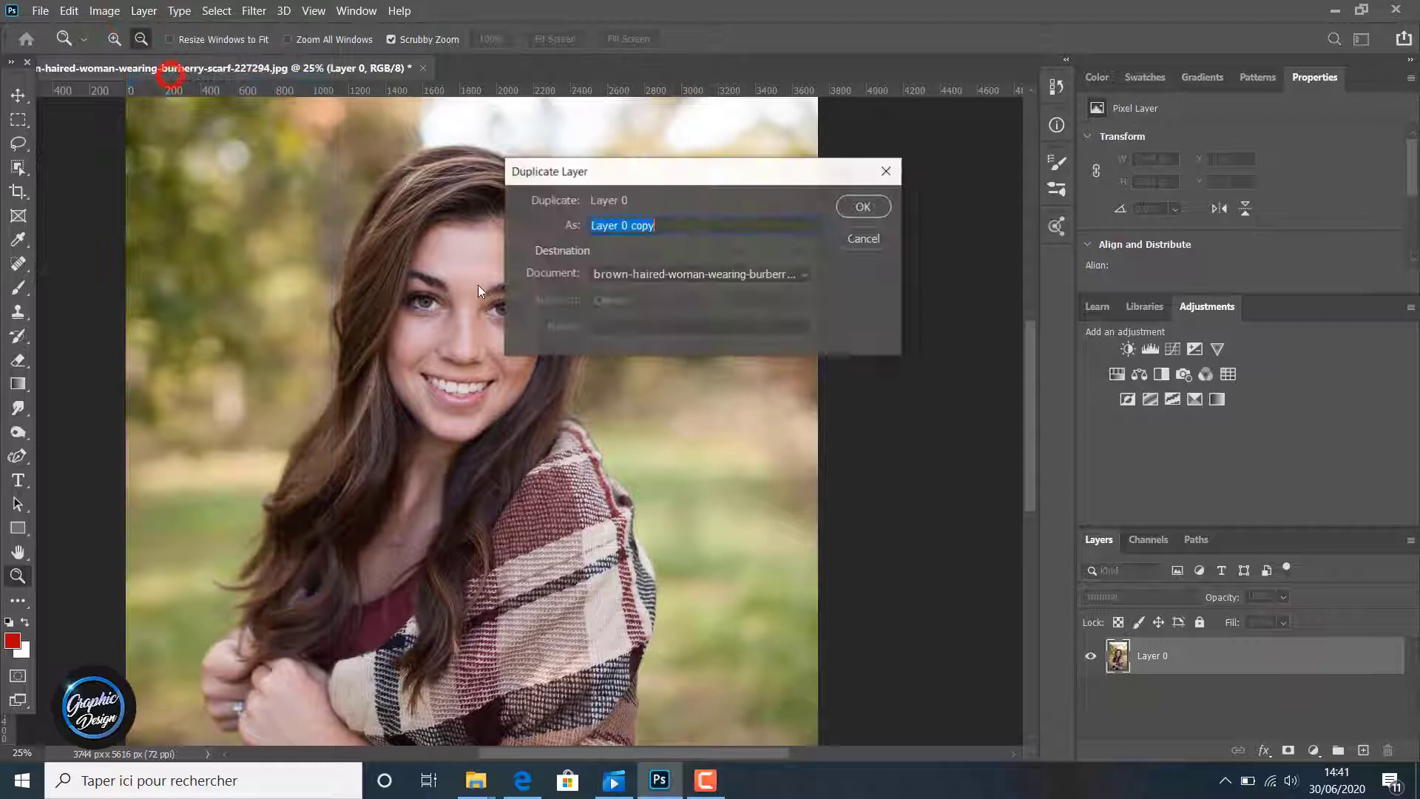
{"action": "left_click", "coordinate": [617, 275]}
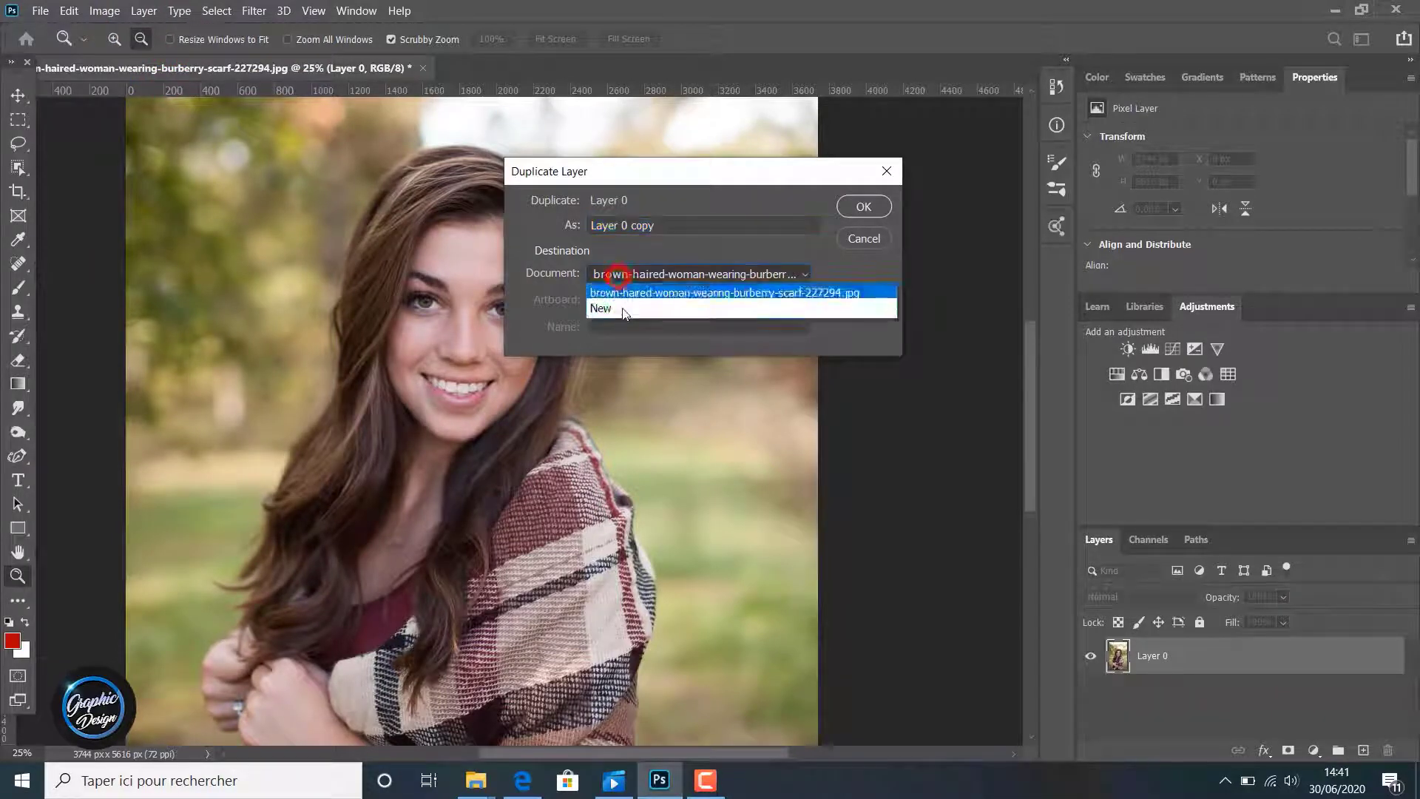
{"action": "left_click", "coordinate": [620, 307]}
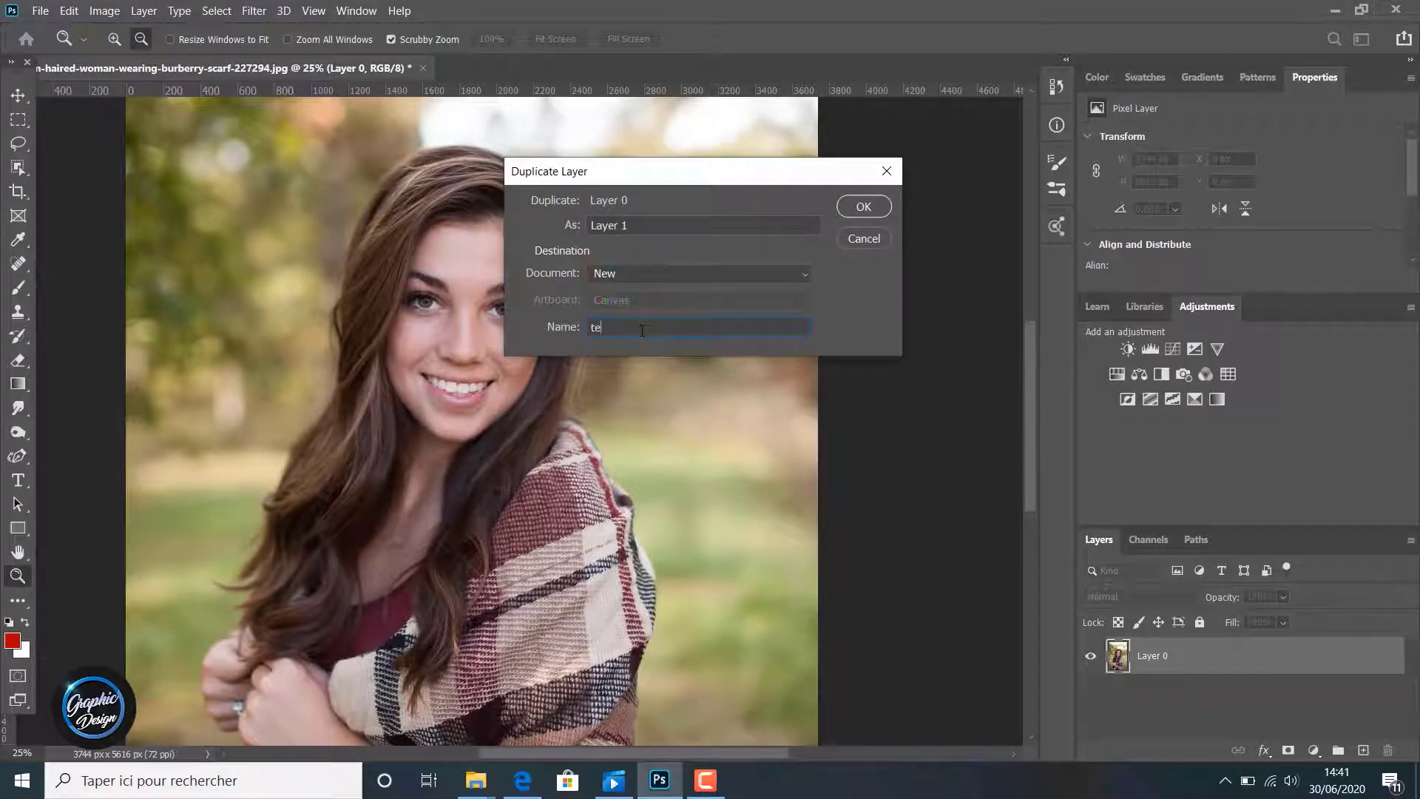
{"action": "key", "text": "Return"}
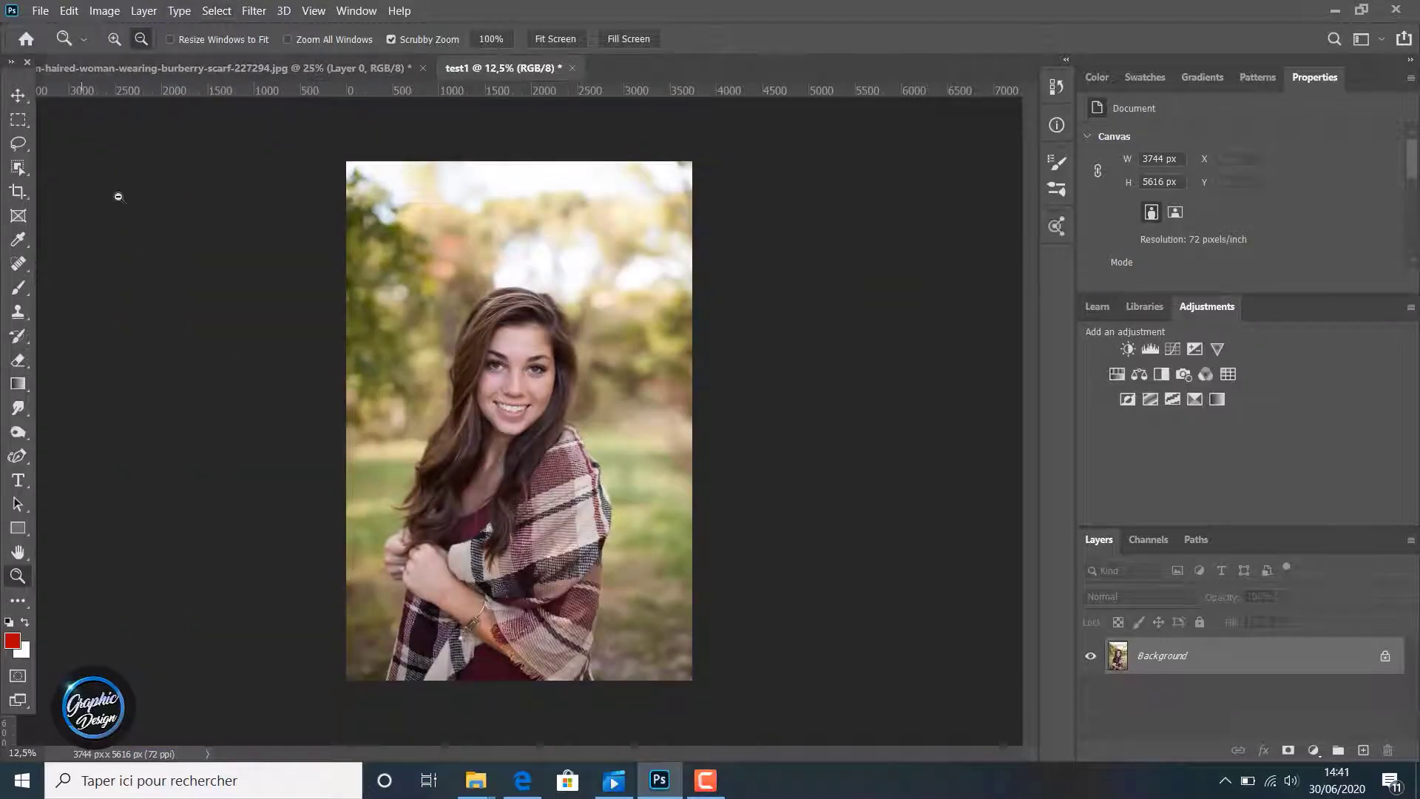
{"action": "left_click", "coordinate": [297, 487]}
{"action": "left_click", "coordinate": [296, 487]}
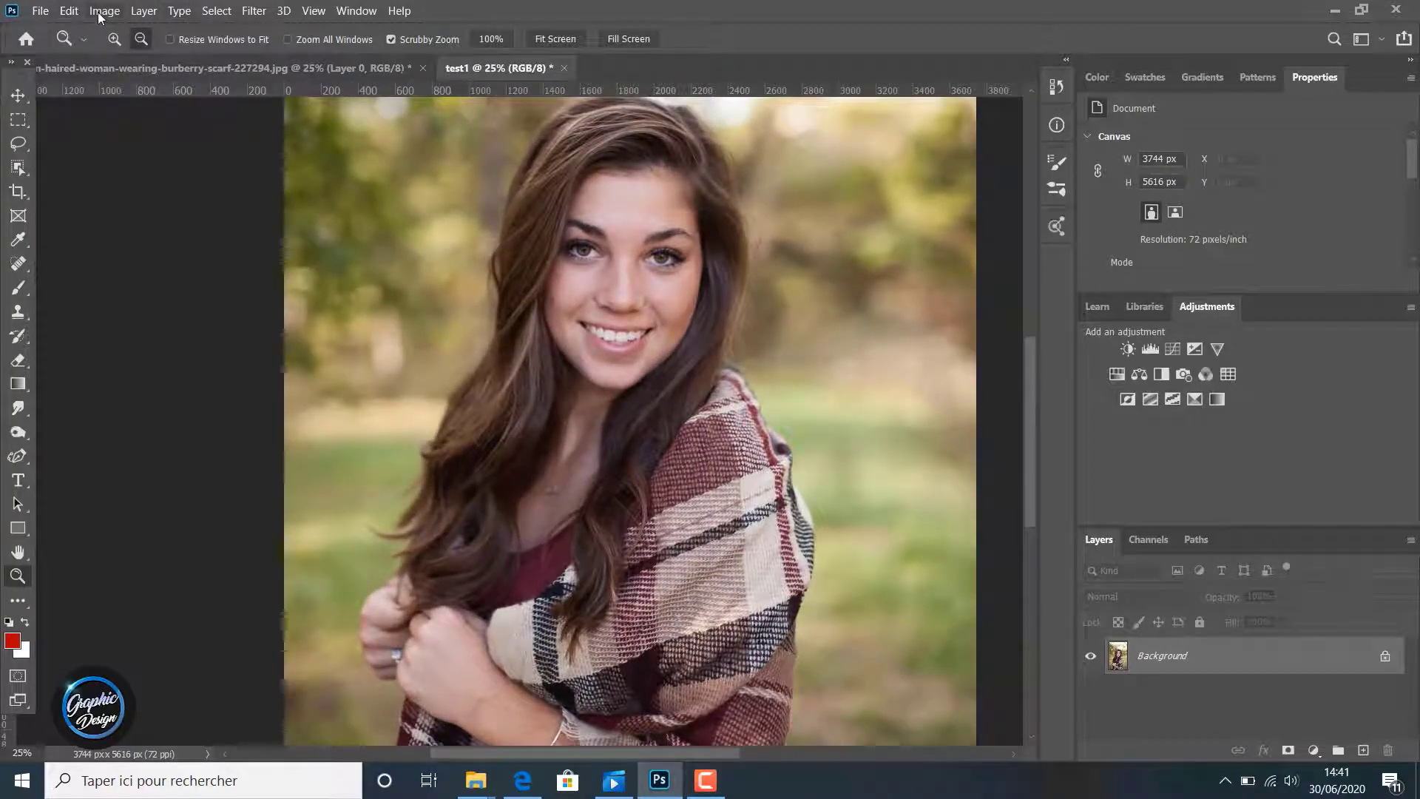
Step: Duplicate test1's layer into a new document named test2, then return to the original
{"action": "left_click", "coordinate": [156, 12]}
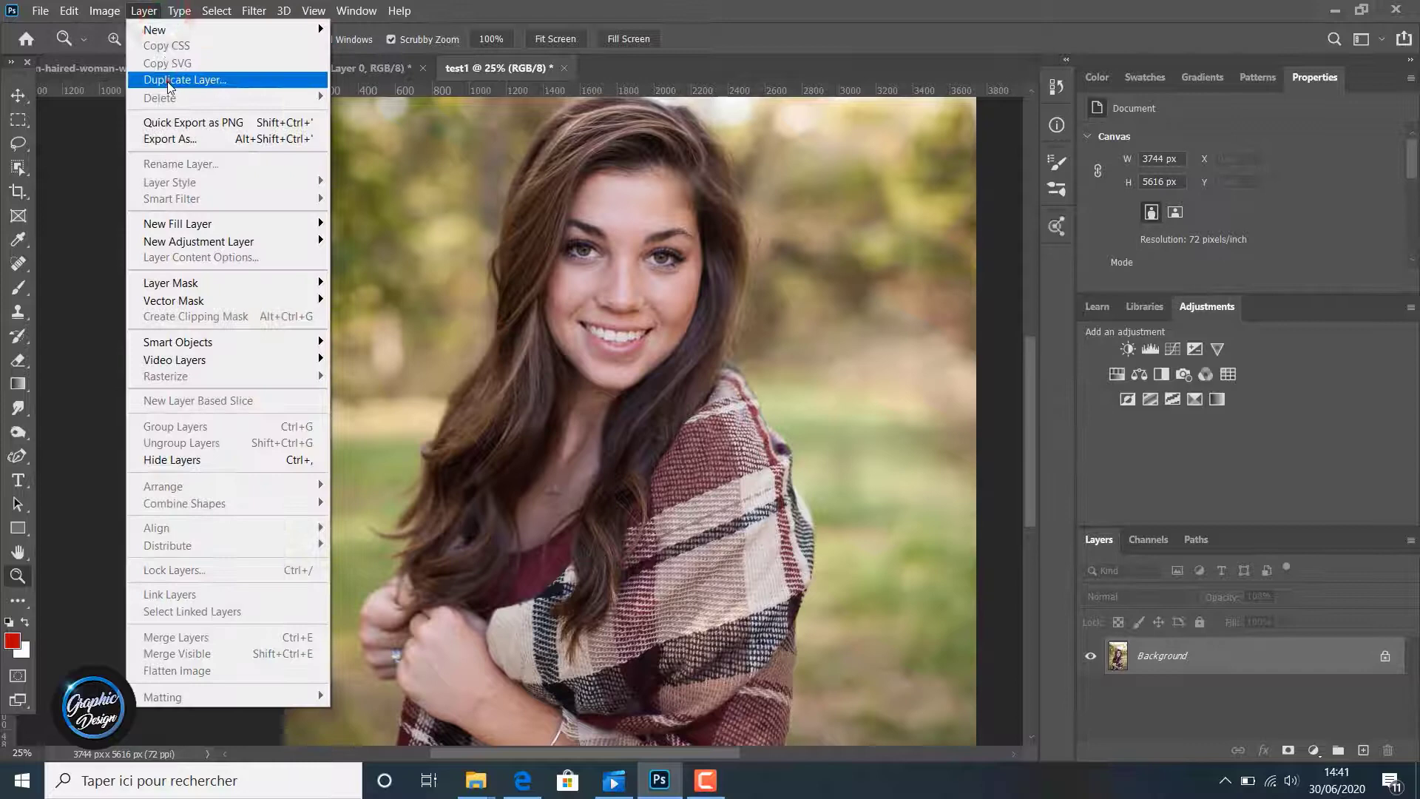
{"action": "left_click", "coordinate": [167, 81]}
{"action": "left_click", "coordinate": [641, 272]}
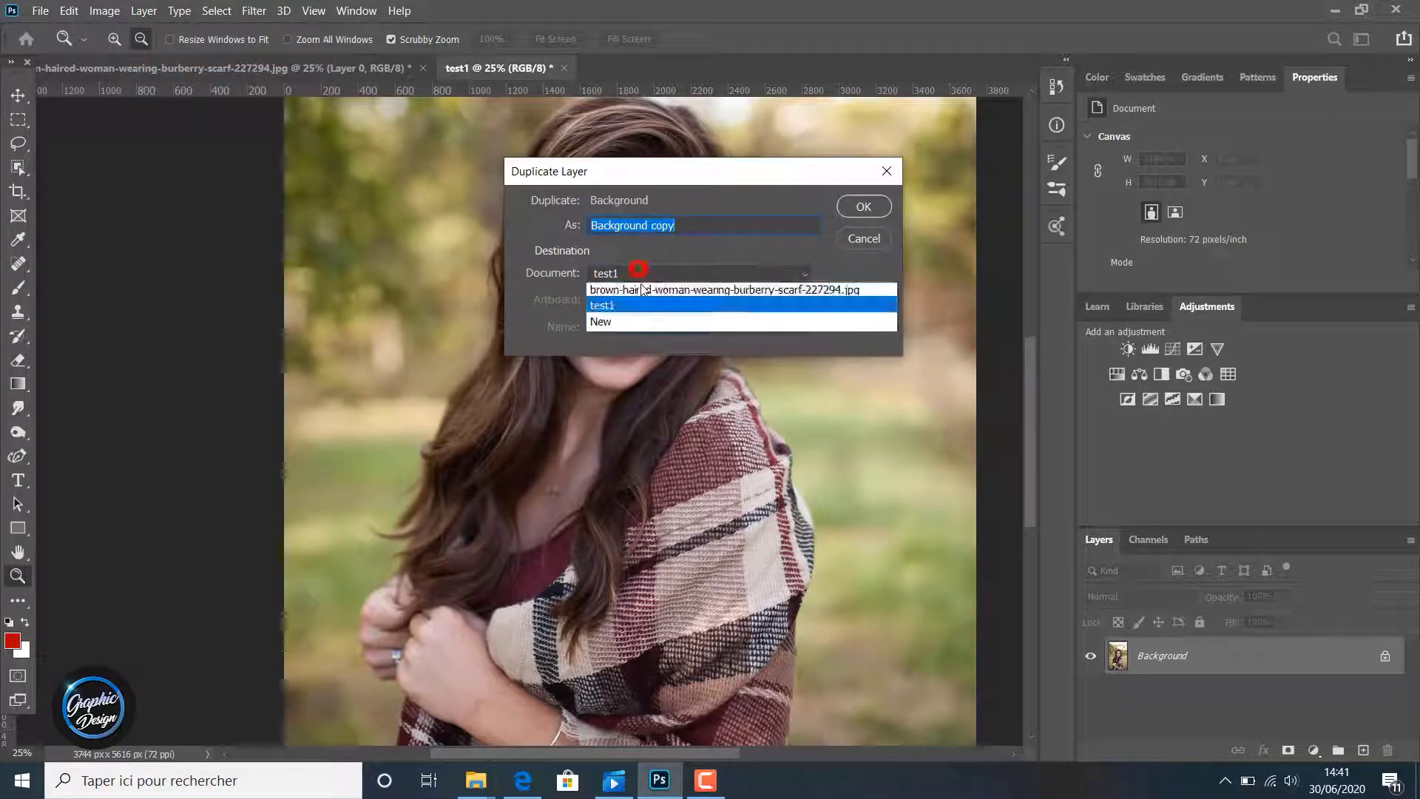
{"action": "left_click", "coordinate": [646, 325]}
{"action": "type", "text": "te"}
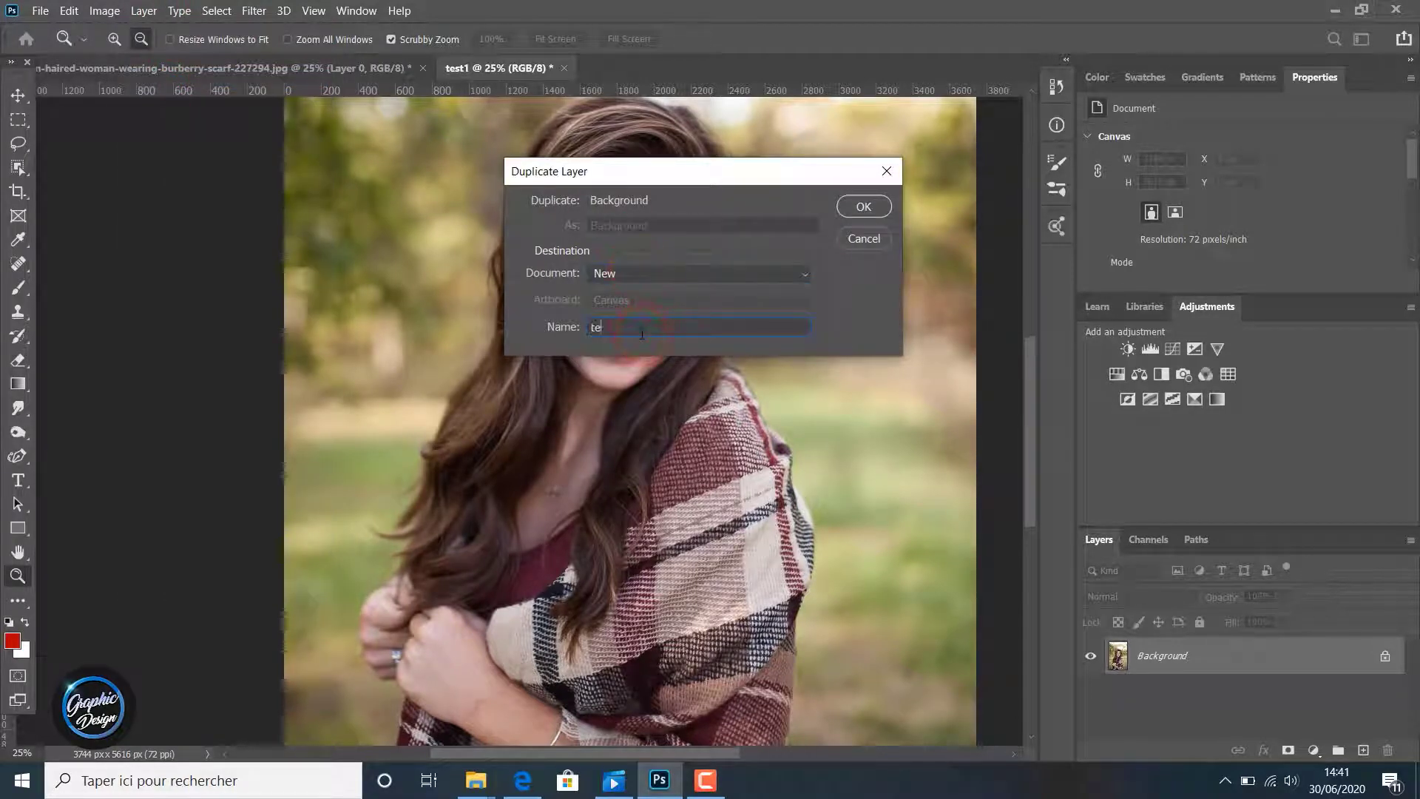
{"action": "type", "text": "st2"}
{"action": "key", "text": "Return"}
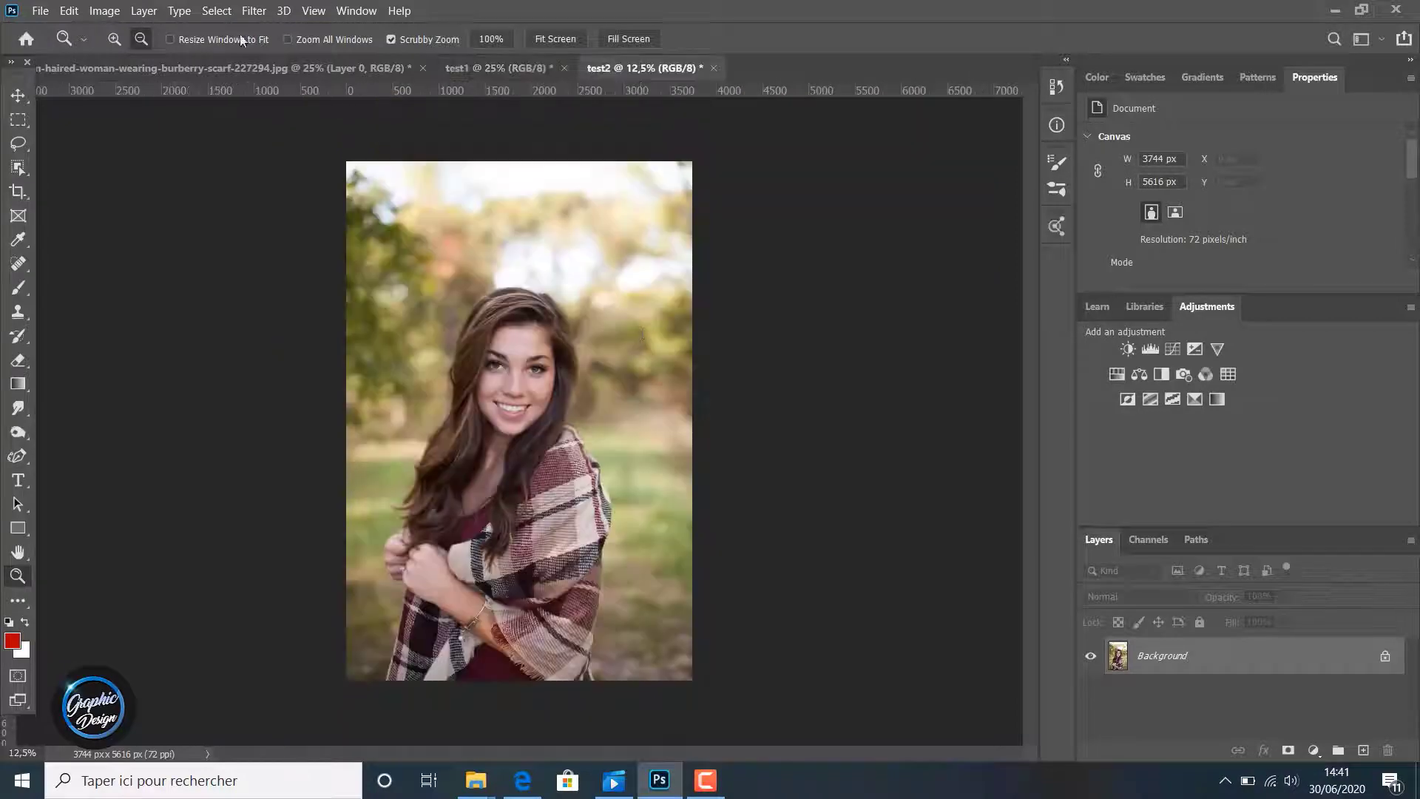
{"action": "left_click", "coordinate": [202, 489]}
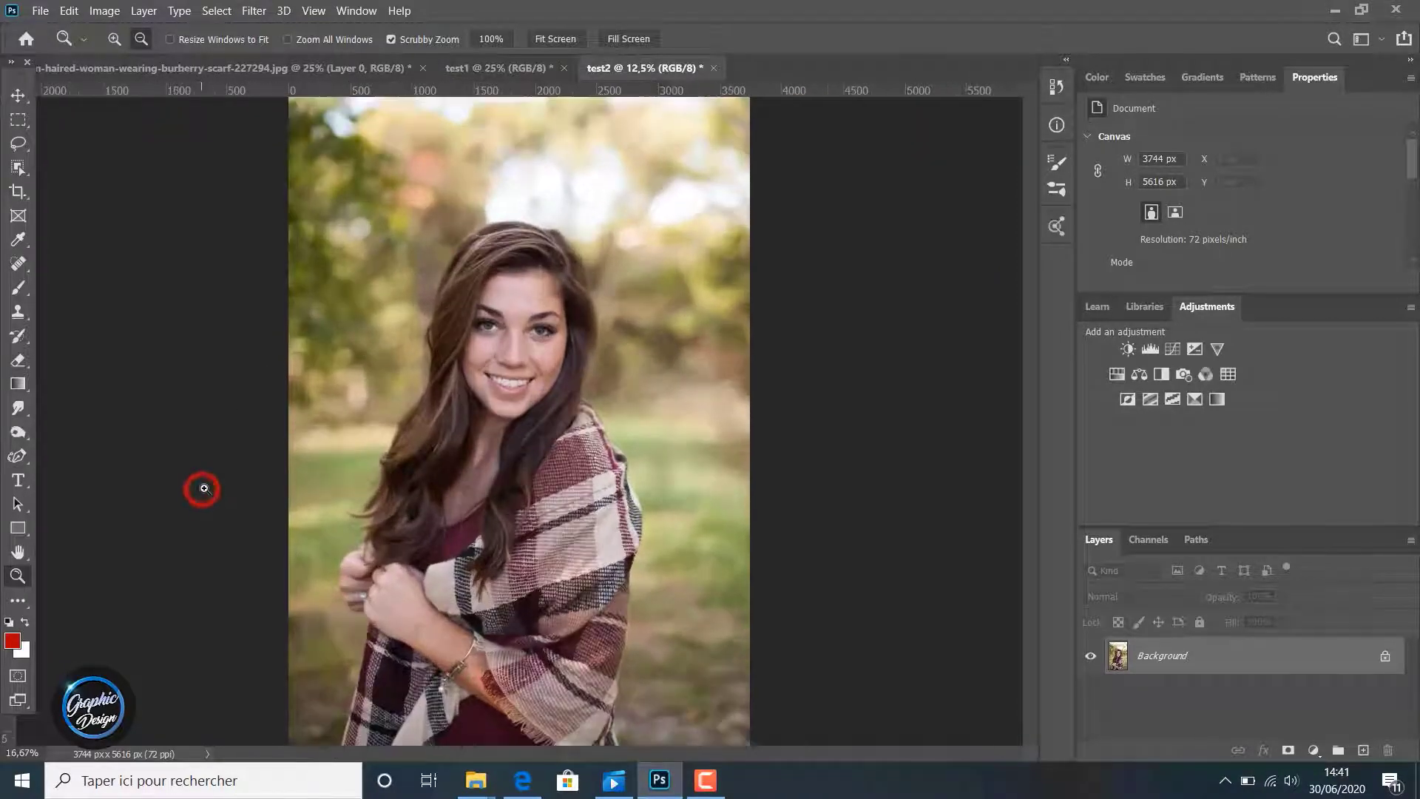
{"action": "left_click", "coordinate": [201, 488]}
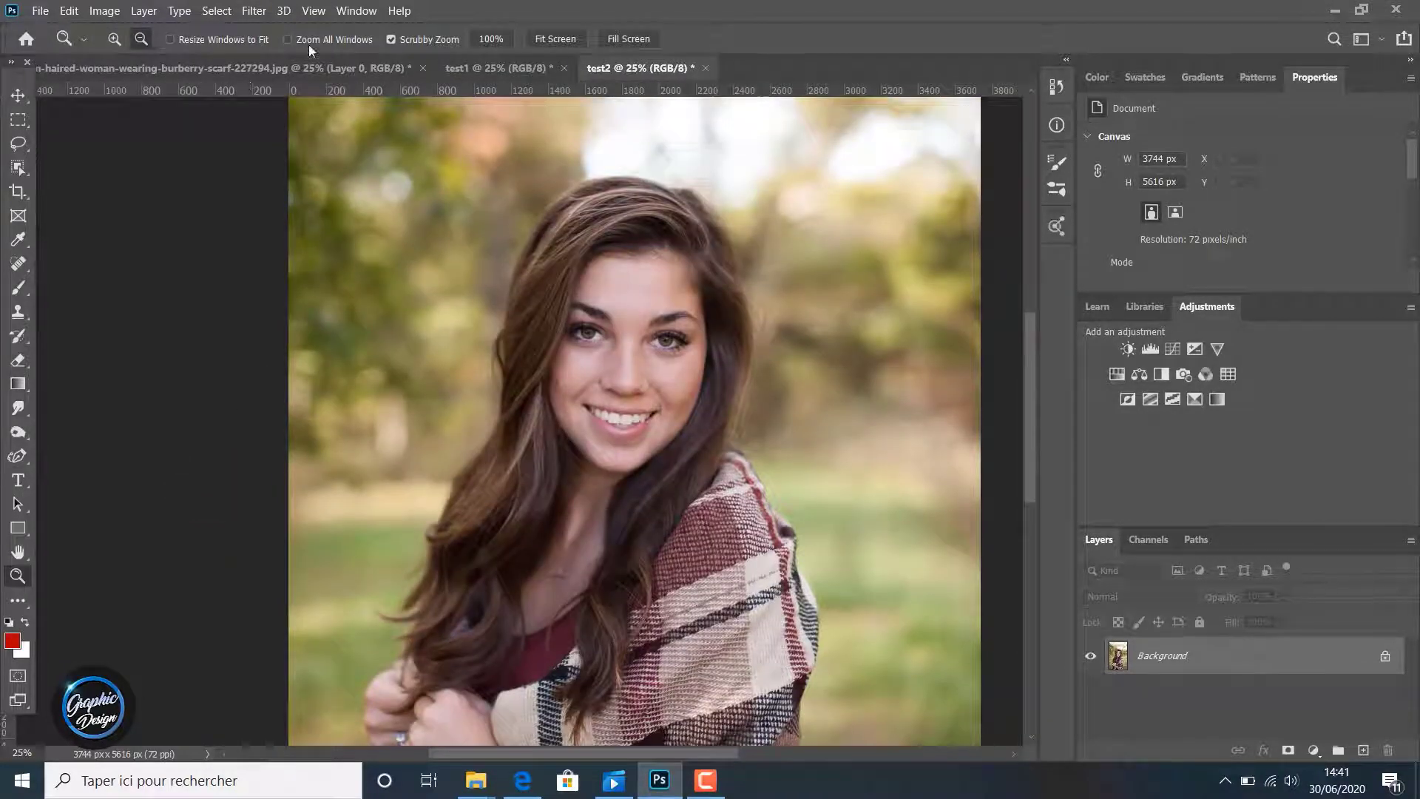
{"action": "left_click", "coordinate": [184, 67]}
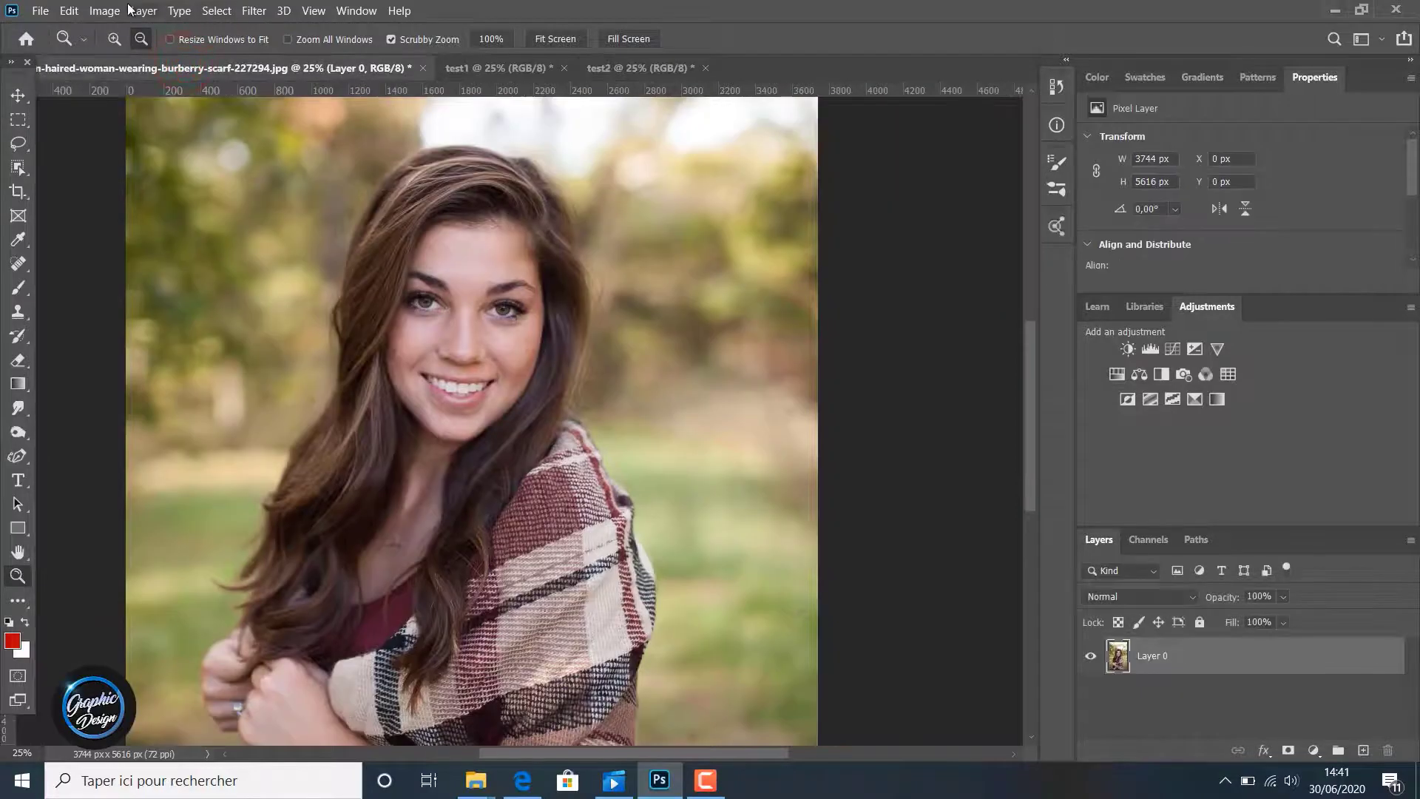
Step: Resize the original to 9000 px wide with Preserve Details (enlargement) and slight Reduce Noise
{"action": "left_click", "coordinate": [98, 12]}
{"action": "left_click", "coordinate": [136, 138]}
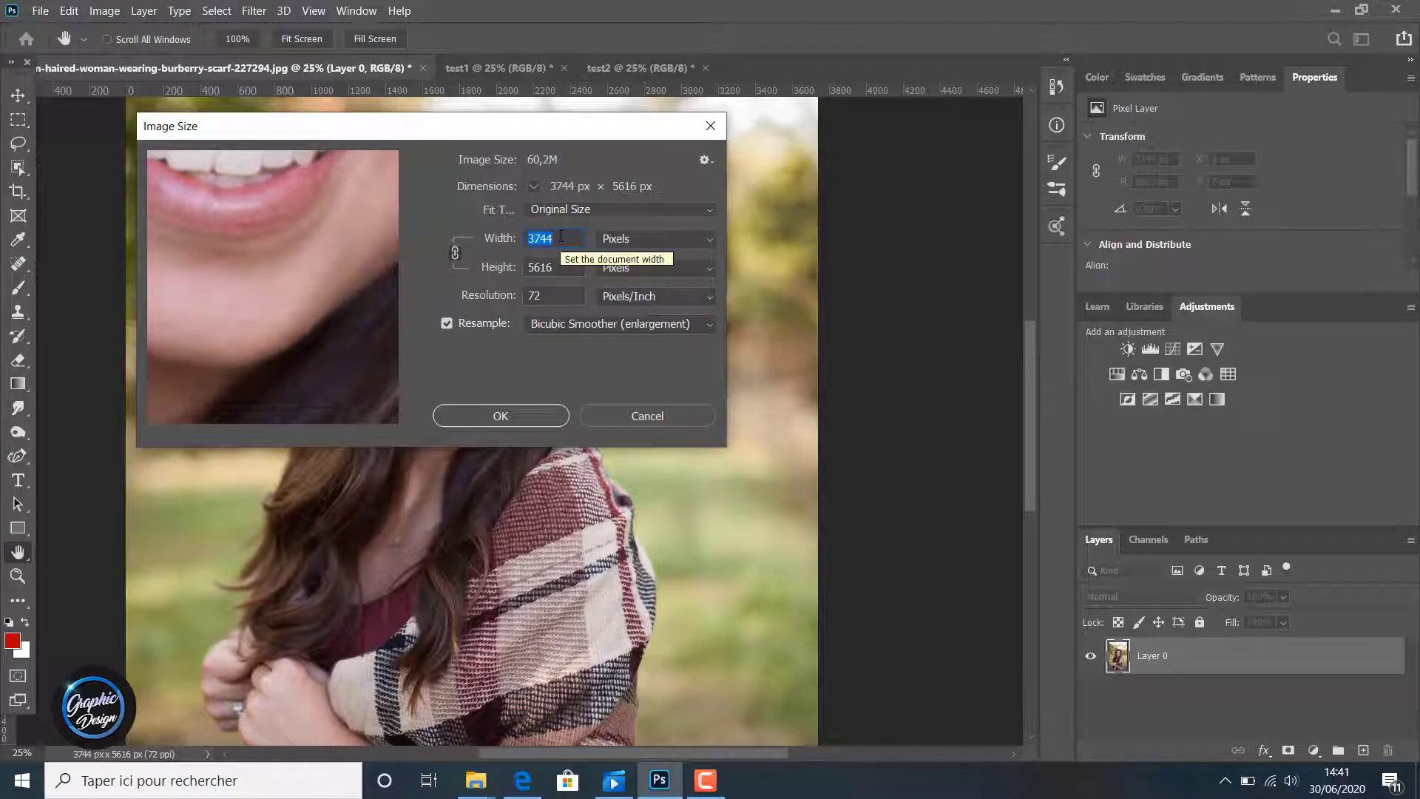
{"action": "type", "text": "9000"}
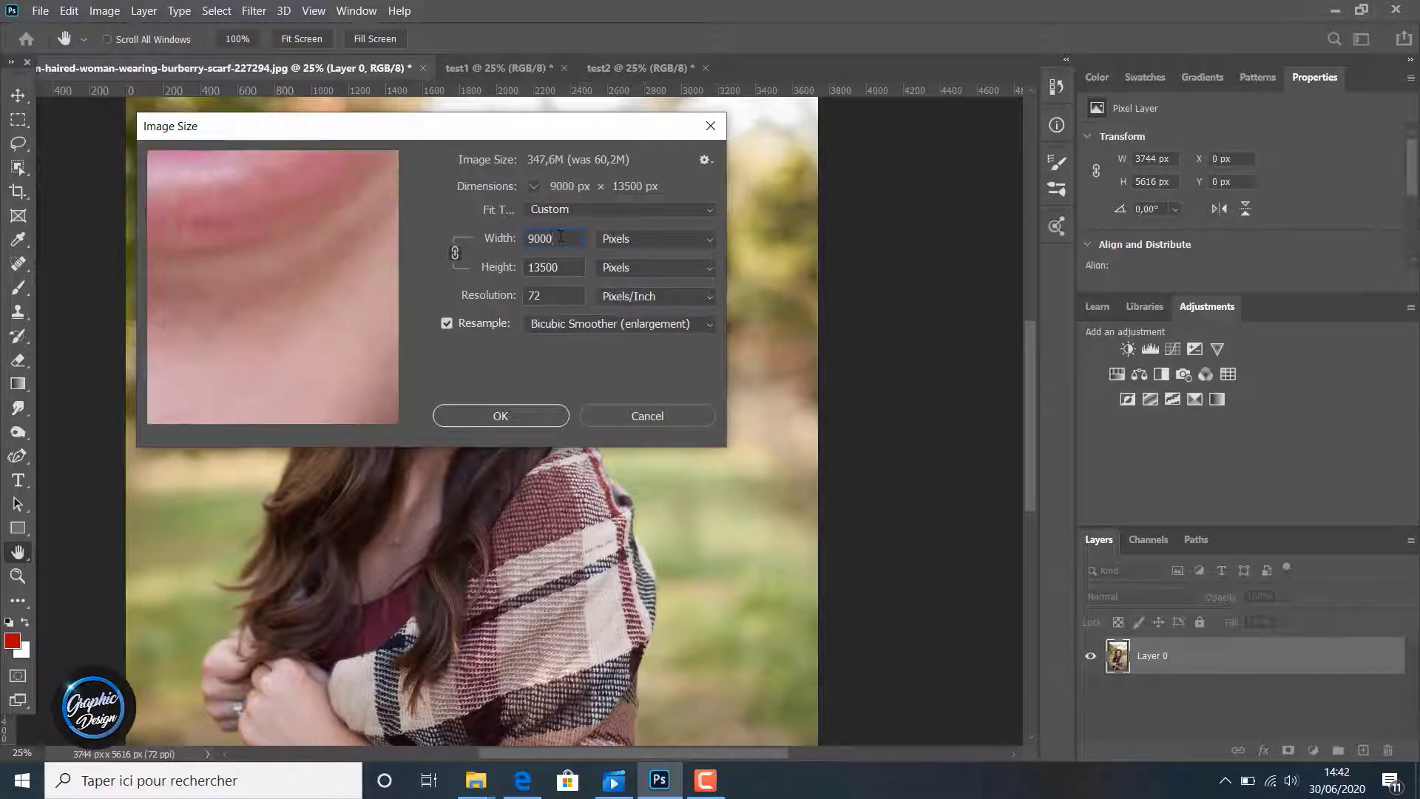
{"action": "left_click", "coordinate": [578, 325]}
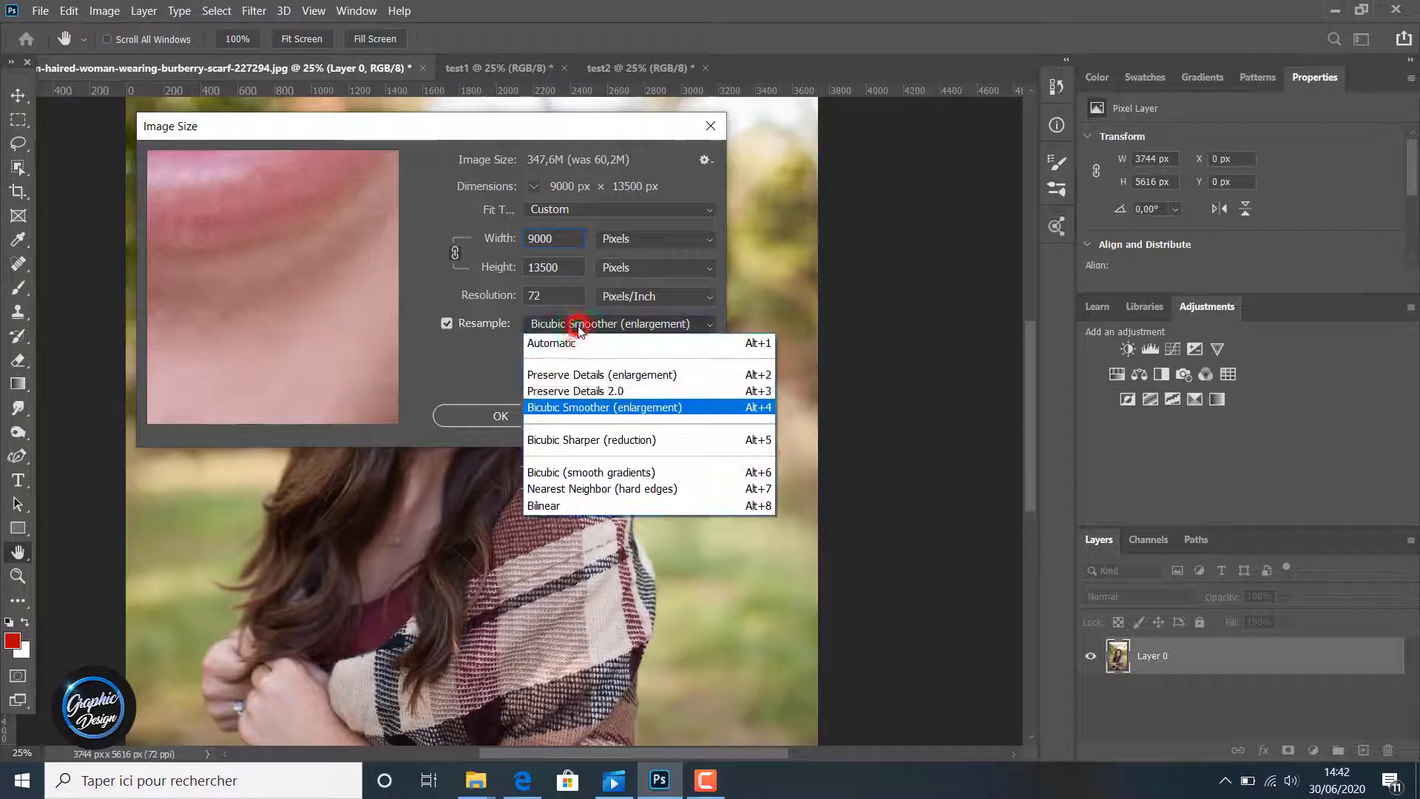
{"action": "left_click", "coordinate": [570, 376]}
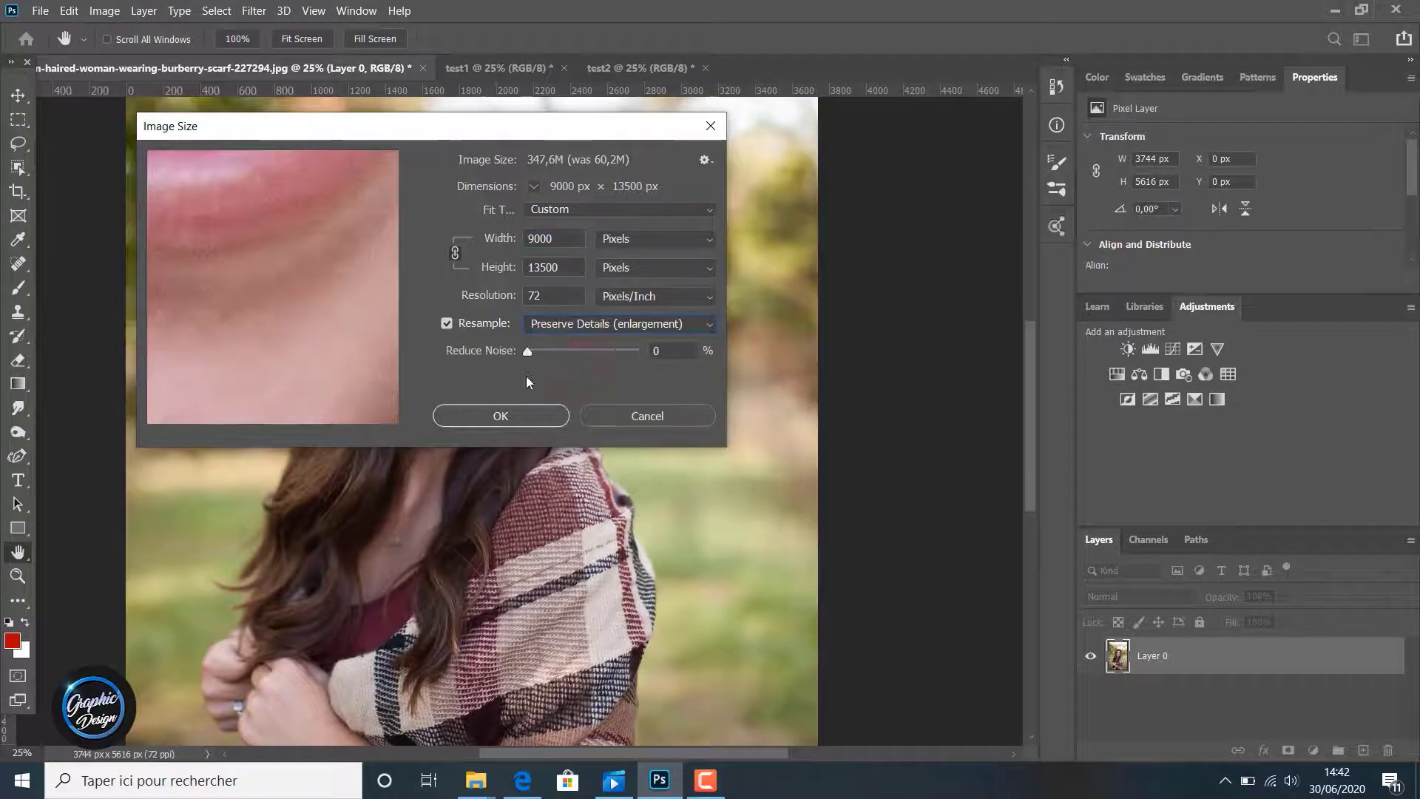
{"action": "mouse_move", "coordinate": [528, 349]}
{"action": "left_mouse_down"}
{"action": "mouse_move", "coordinate": [574, 350]}
{"action": "mouse_move", "coordinate": [506, 348]}
{"action": "left_mouse_up"}
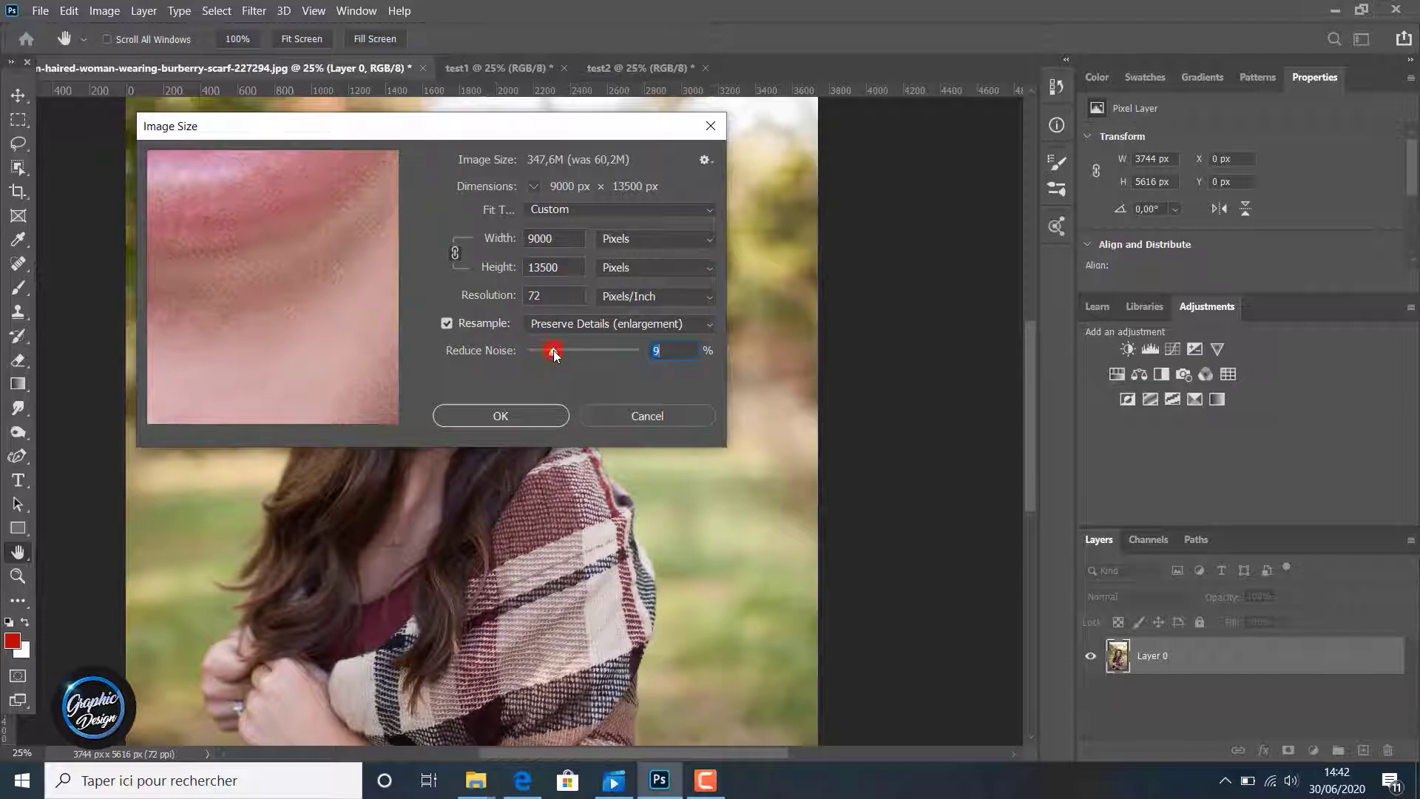
{"action": "mouse_move", "coordinate": [554, 352]}
{"action": "left_mouse_down"}
{"action": "mouse_move", "coordinate": [536, 352]}
{"action": "mouse_move", "coordinate": [554, 350]}
{"action": "left_mouse_up"}
{"action": "left_click", "coordinate": [508, 416]}
{"action": "key", "text": "z"}
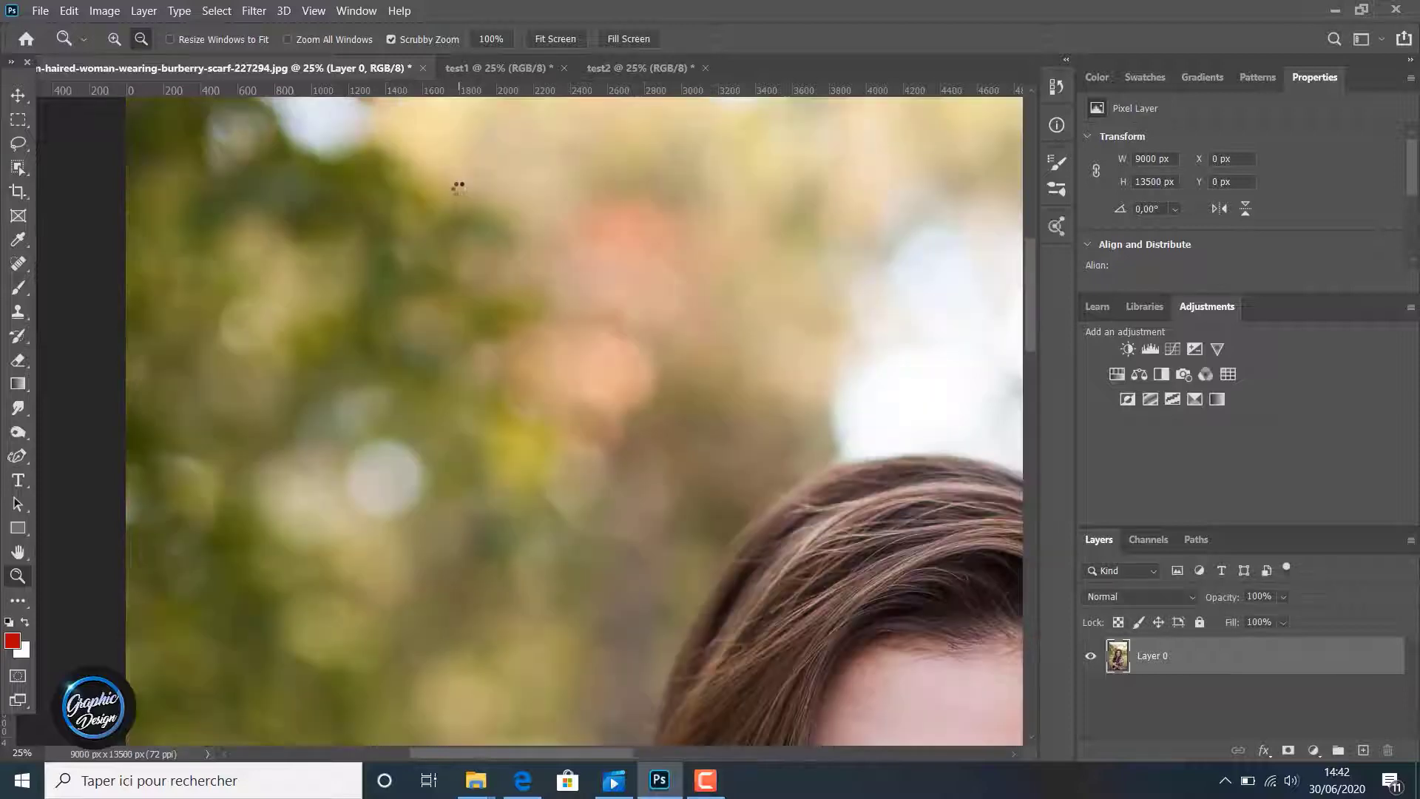
{"action": "scroll", "coordinate": [621, 281], "scroll_direction": "down", "scroll_amount": 5}
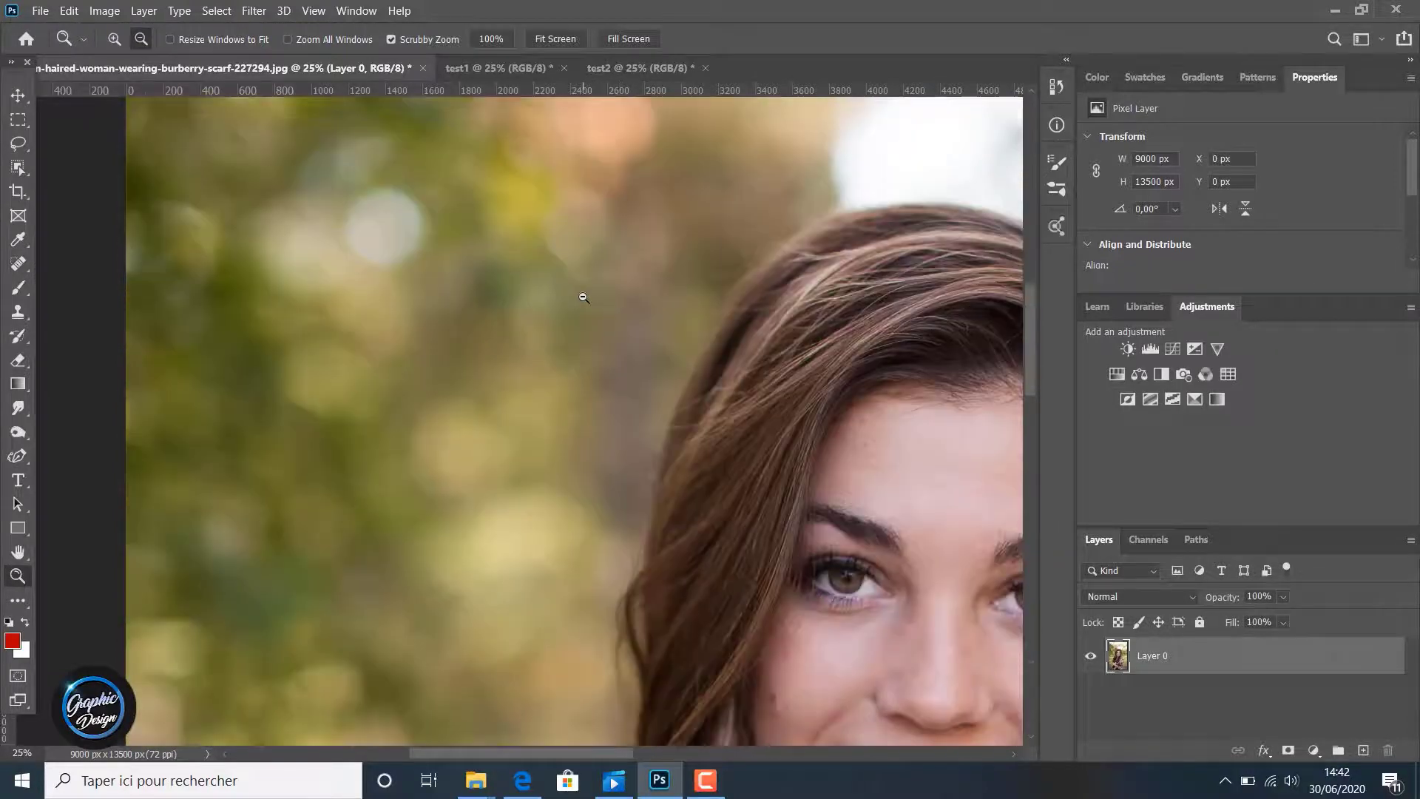
{"action": "scroll", "coordinate": [588, 297], "scroll_direction": "down", "scroll_amount": 2}
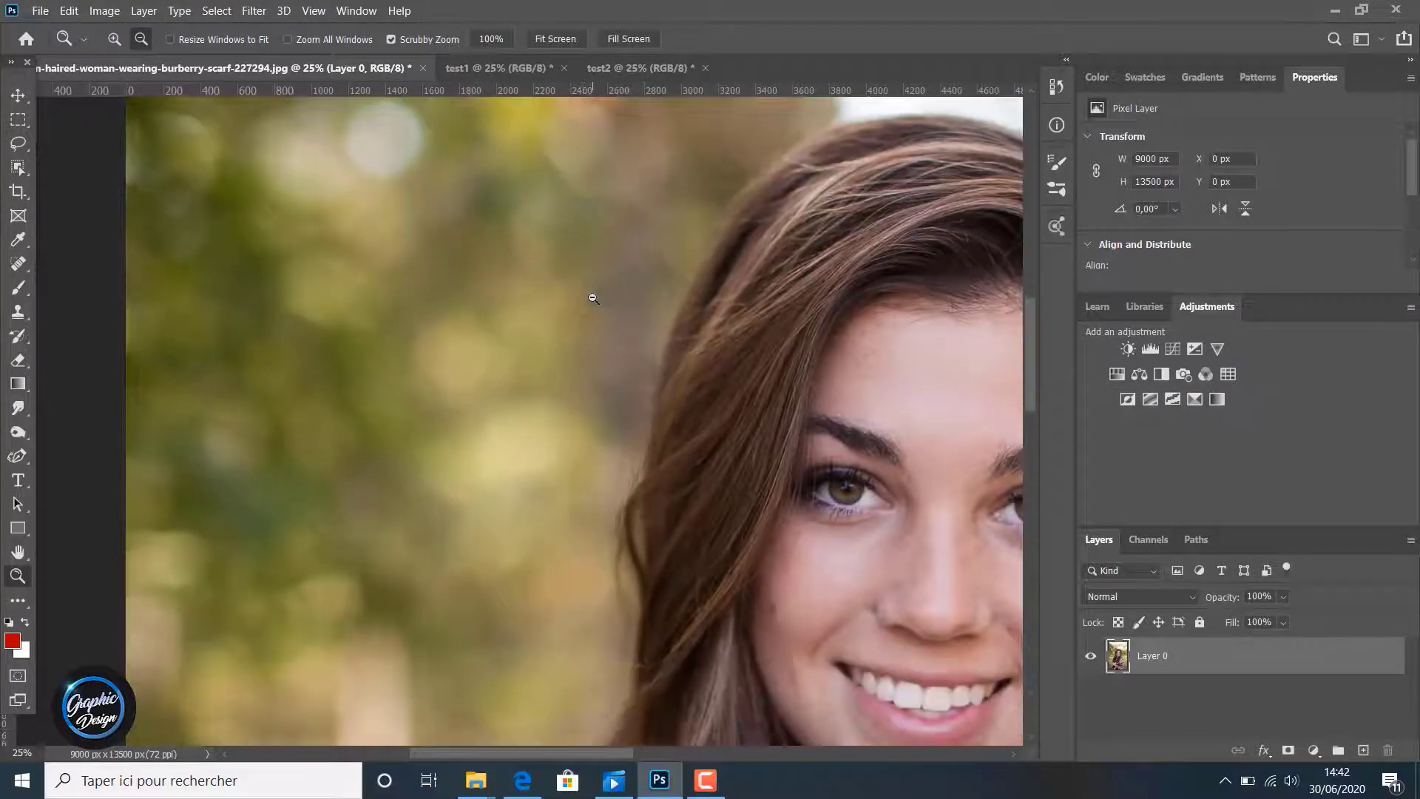
Step: Resize test1 to 9000 px wide using Preserve Details 2.0 resampling
{"action": "left_click", "coordinate": [465, 68]}
{"action": "left_click", "coordinate": [118, 12]}
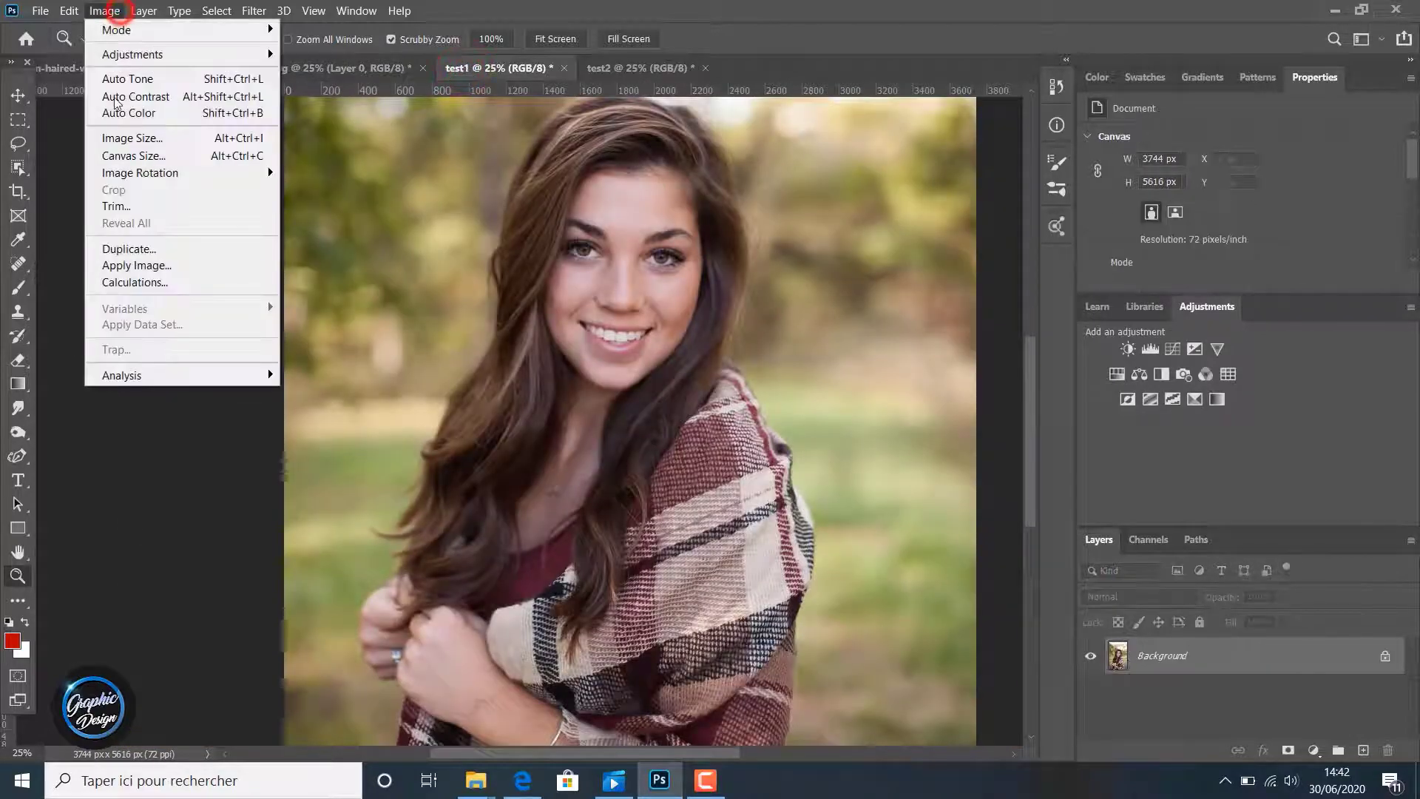
{"action": "left_click", "coordinate": [135, 136]}
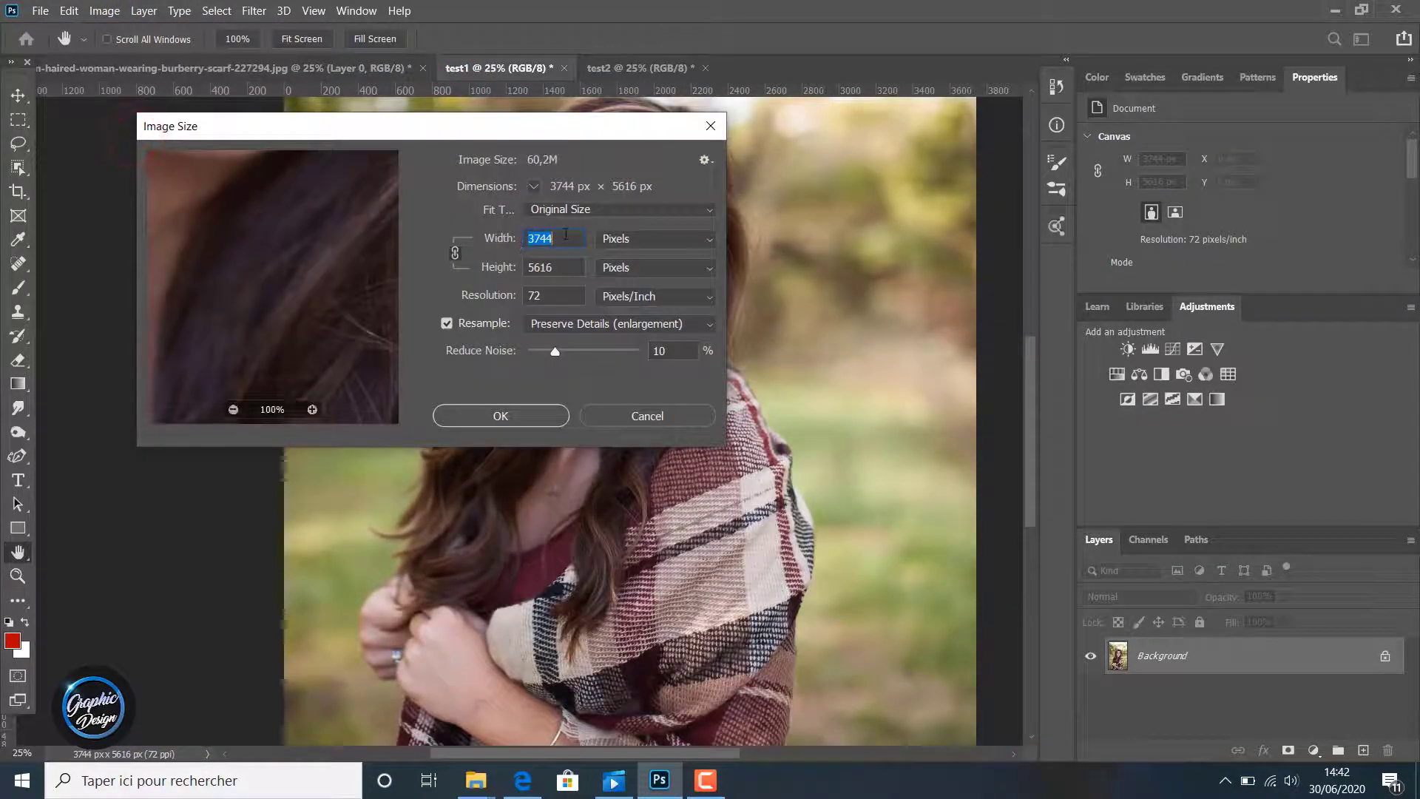
{"action": "type", "text": "9000"}
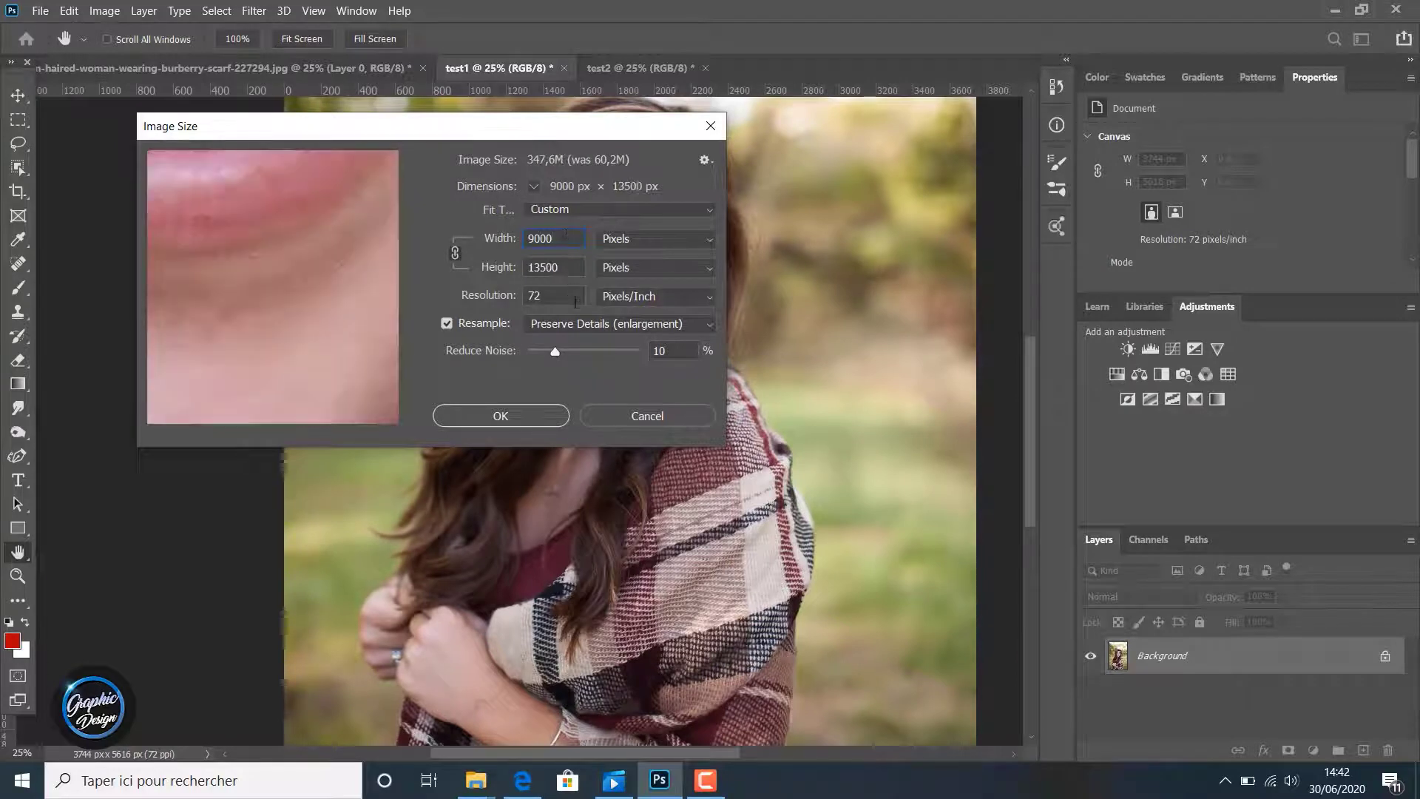
{"action": "left_click", "coordinate": [578, 323]}
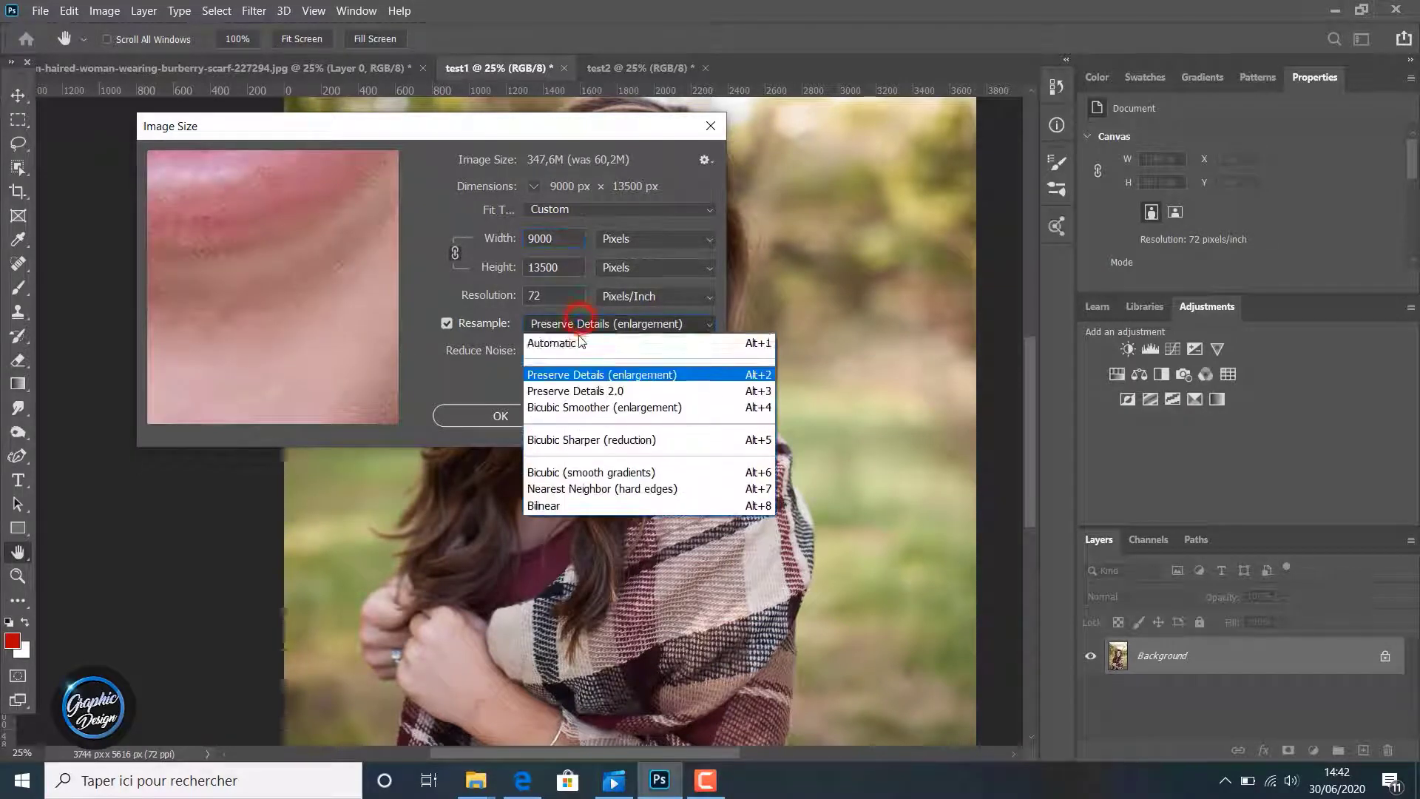
{"action": "left_click", "coordinate": [582, 392]}
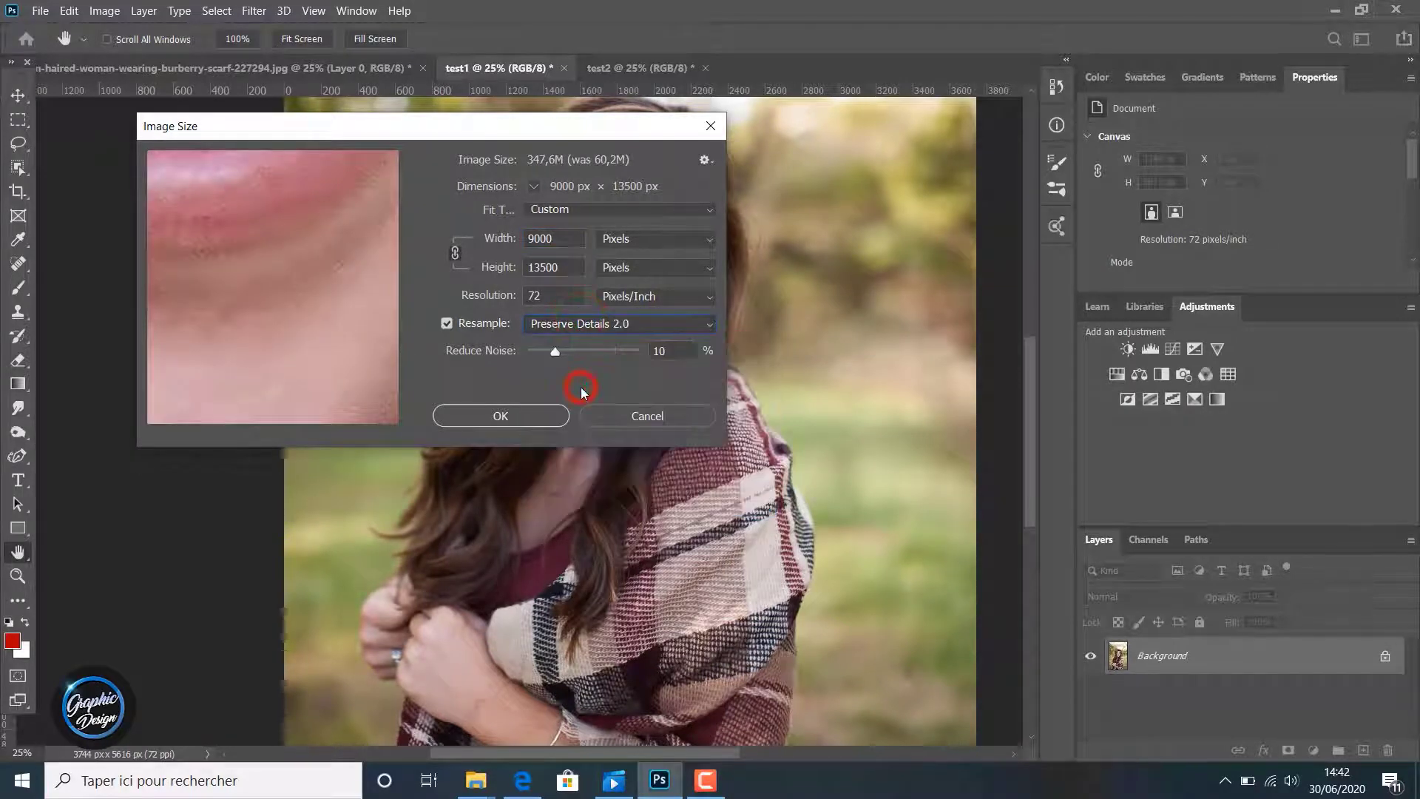
{"action": "left_click", "coordinate": [501, 417]}
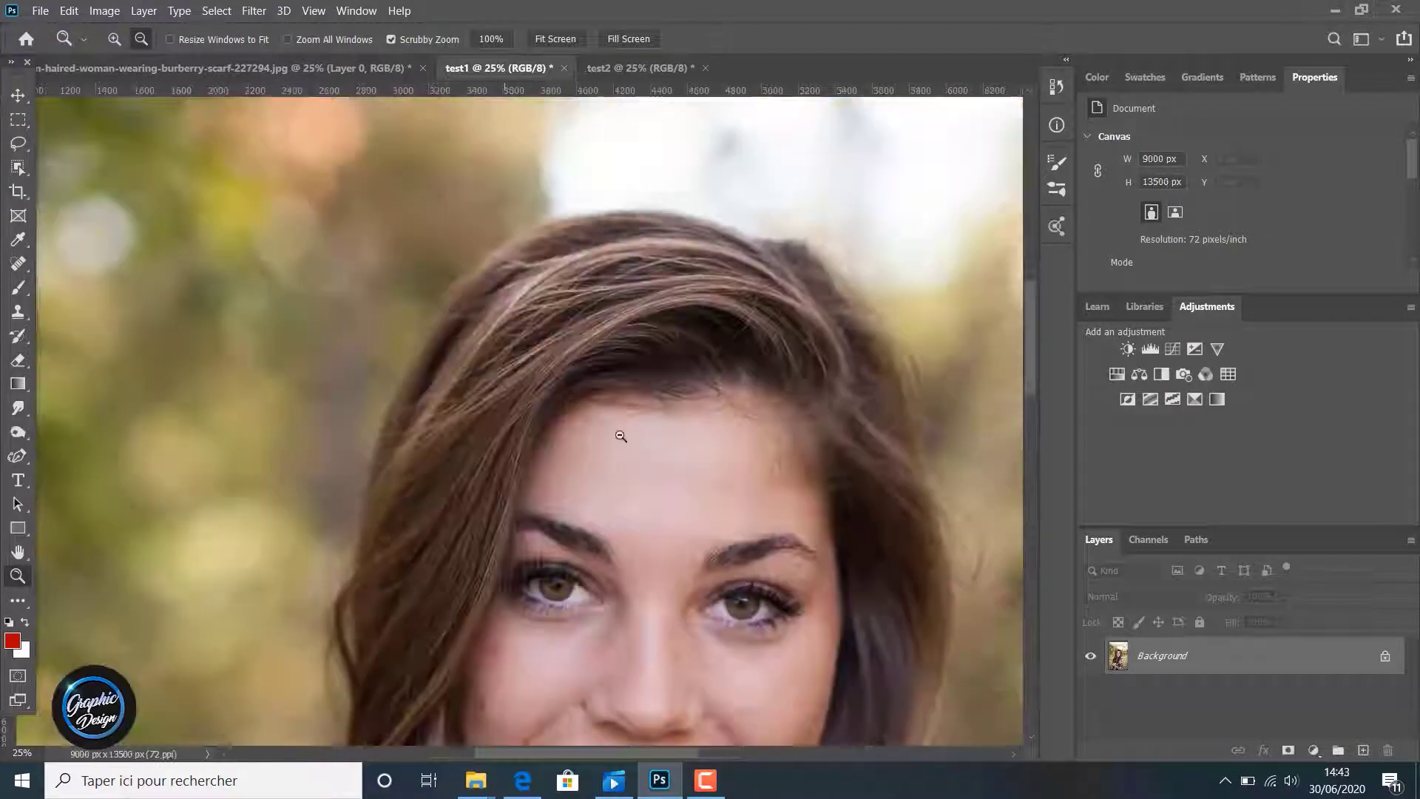
Step: Resize test2 to 9000 px wide using Bicubic Smoother (enlargement) resampling
{"action": "left_click", "coordinate": [628, 67]}
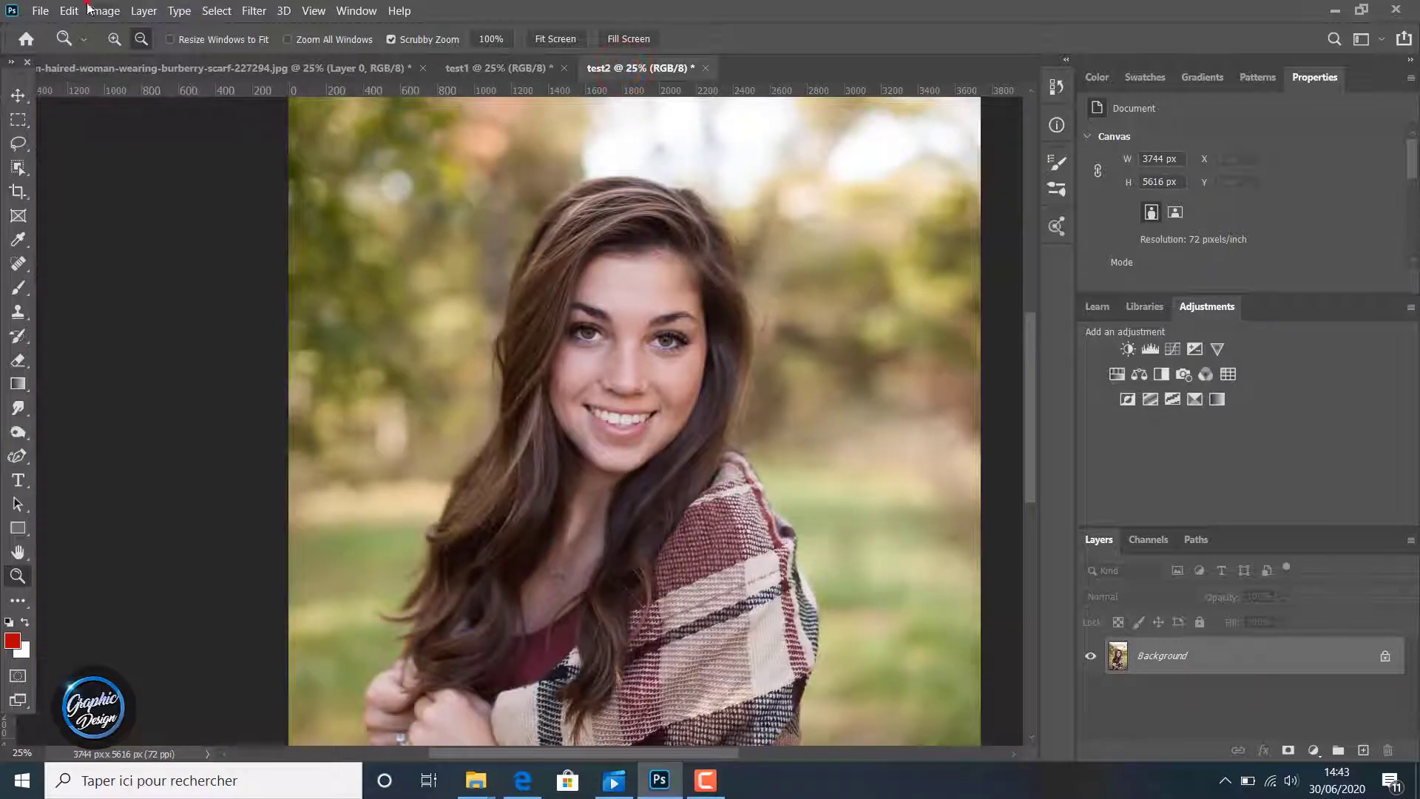
{"action": "left_click", "coordinate": [96, 11]}
{"action": "left_click", "coordinate": [124, 136]}
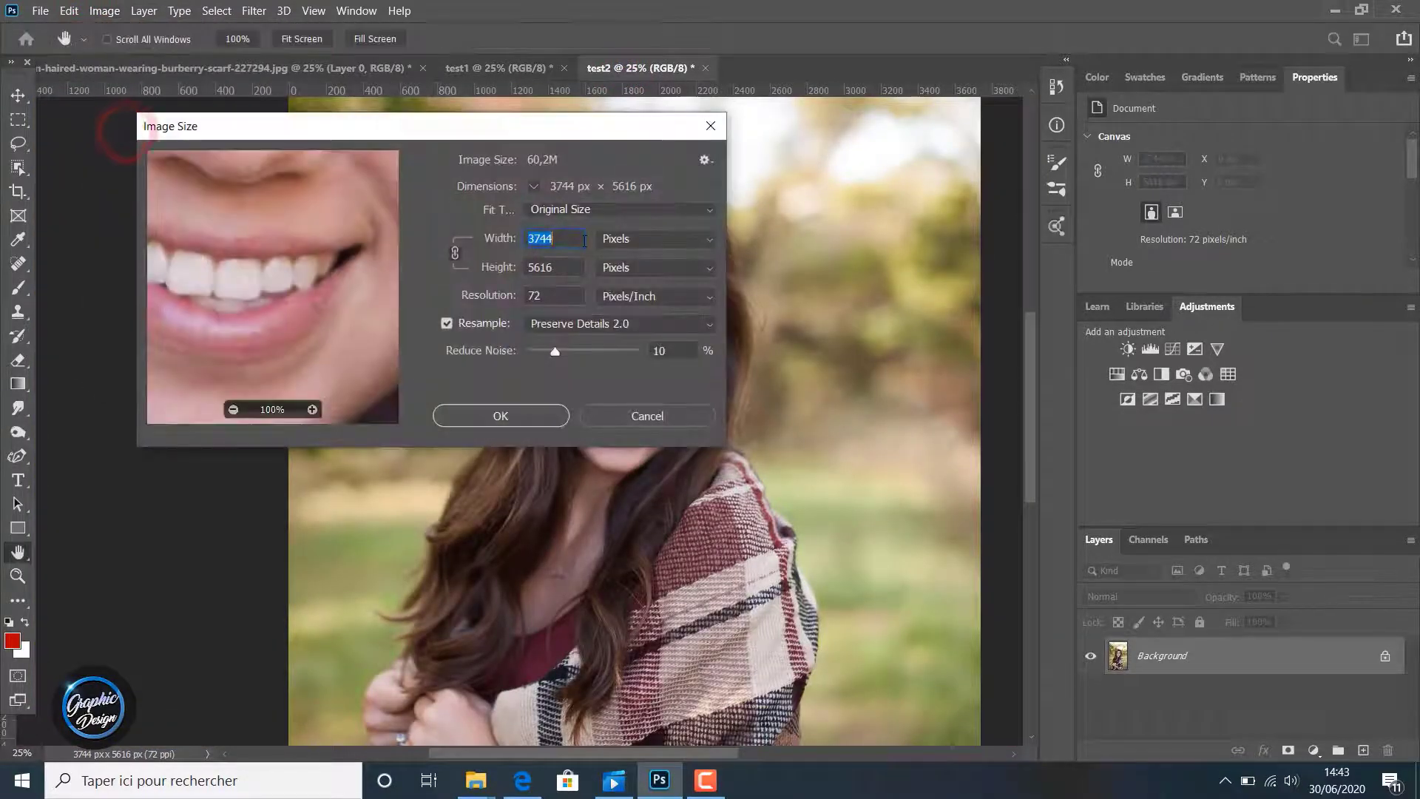
{"action": "type", "text": "9000"}
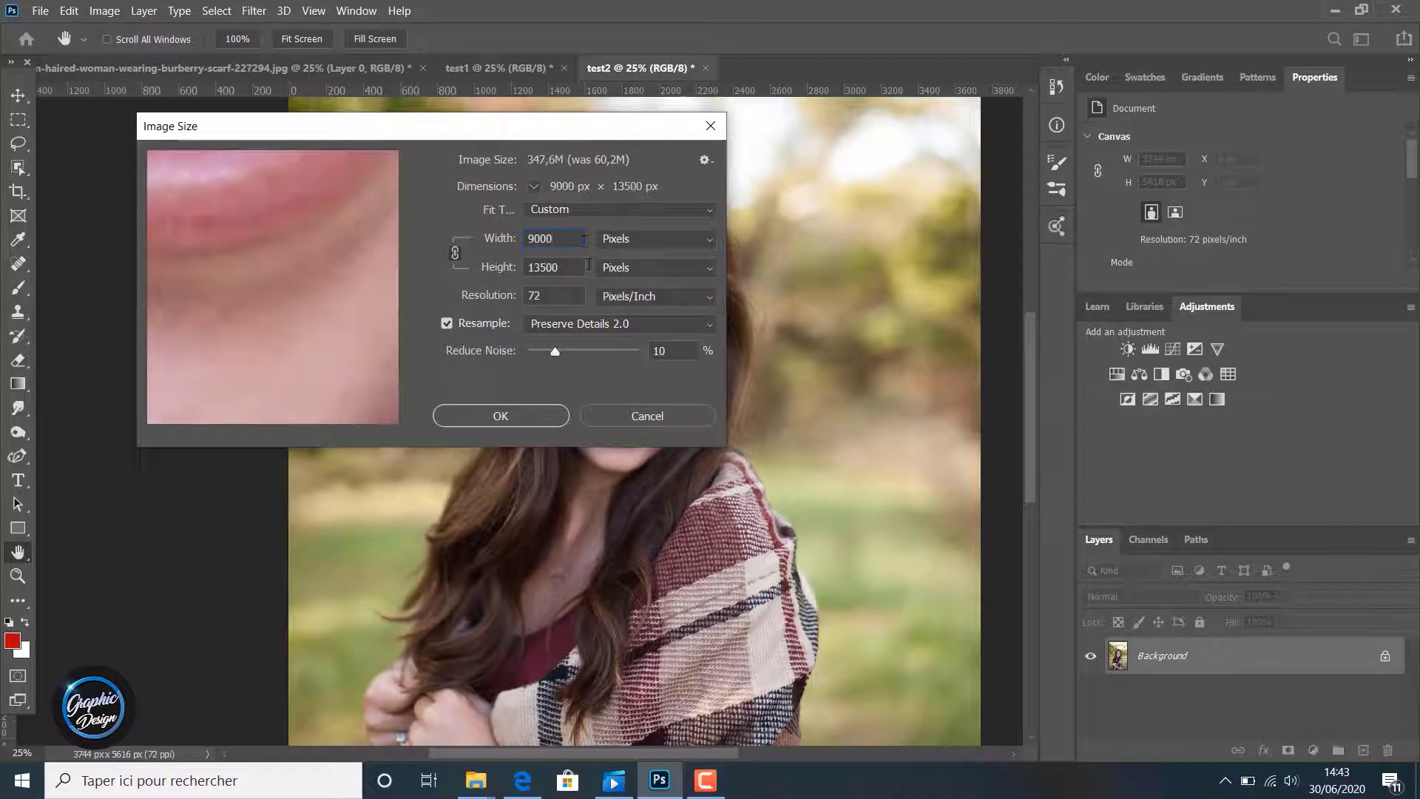
{"action": "left_click", "coordinate": [628, 324]}
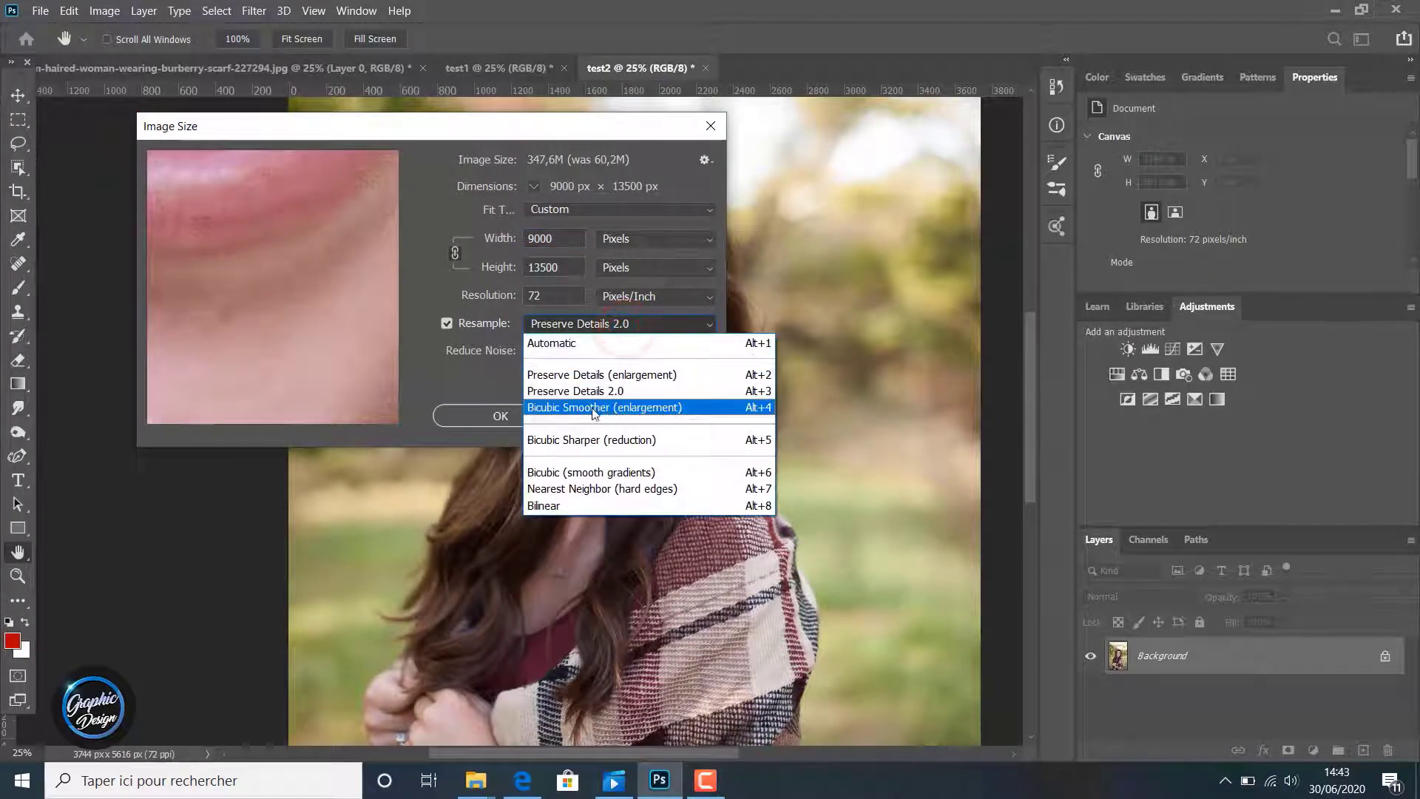
{"action": "left_click", "coordinate": [594, 409]}
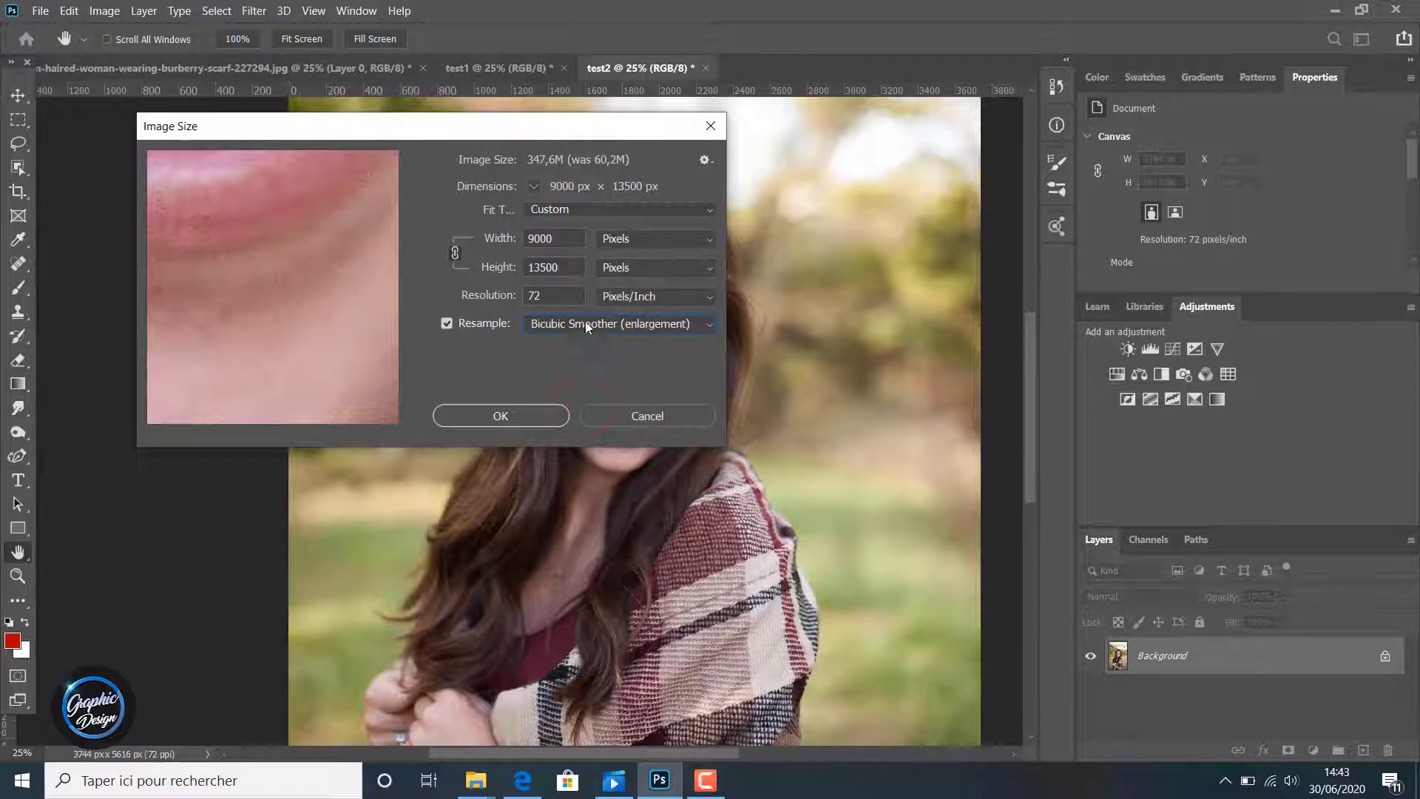
{"action": "left_click", "coordinate": [501, 415]}
{"action": "key", "text": "z"}
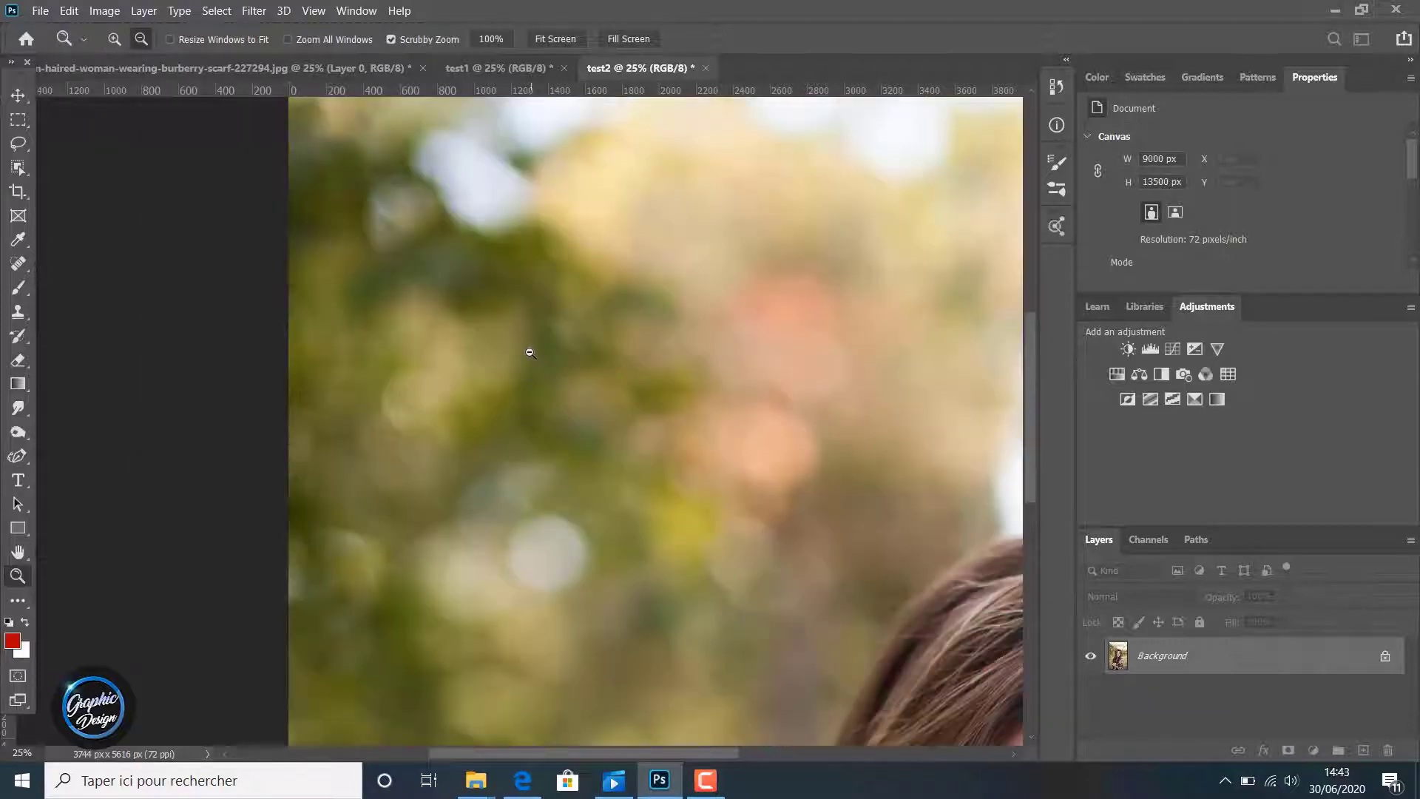
Step: Pan to the face, flip between the test1, test2 and scarf-photo tabs, then open the Window menu
{"action": "left_click_drag", "start_coordinate": [574, 753], "coordinate": [696, 753]}
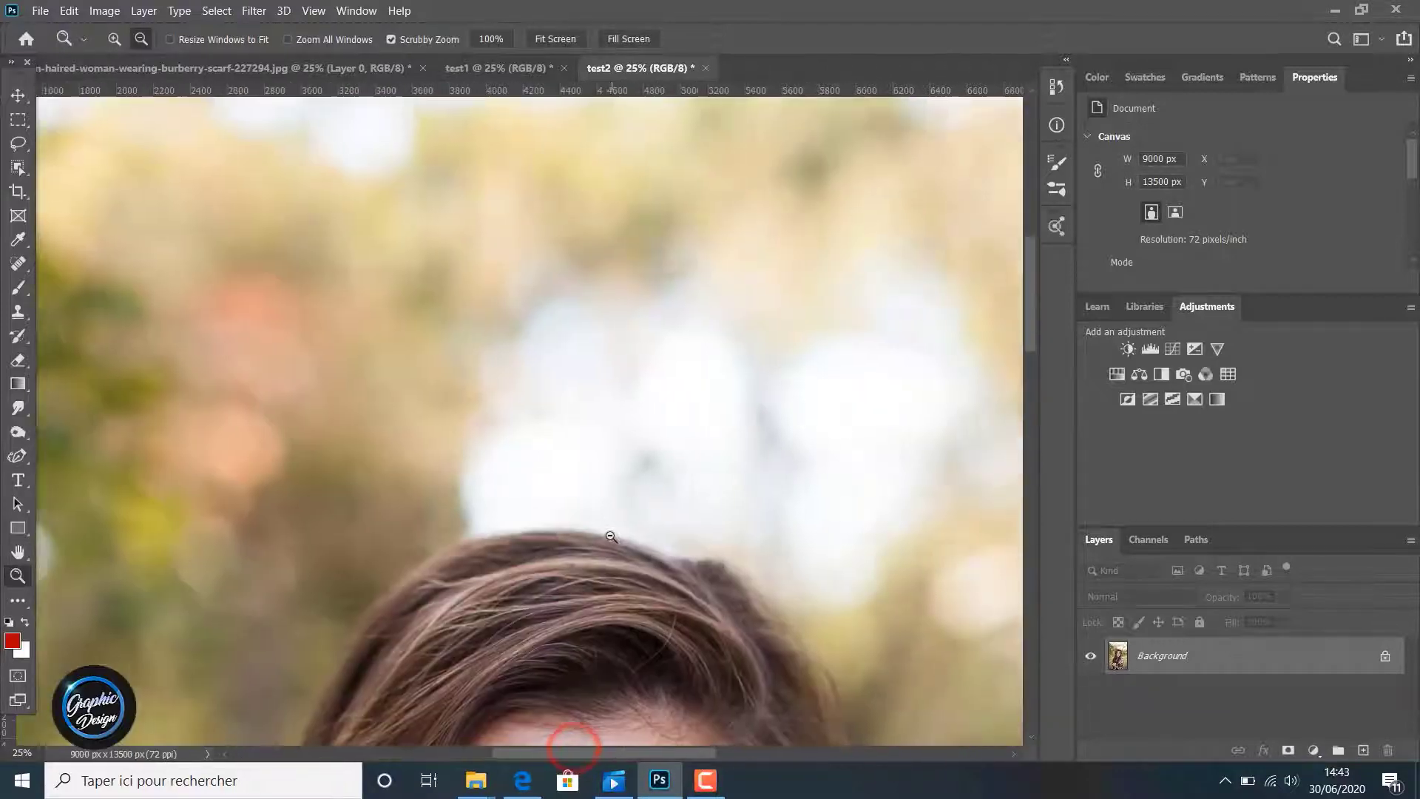
{"action": "scroll", "coordinate": [610, 535], "scroll_direction": "down", "scroll_amount": 5}
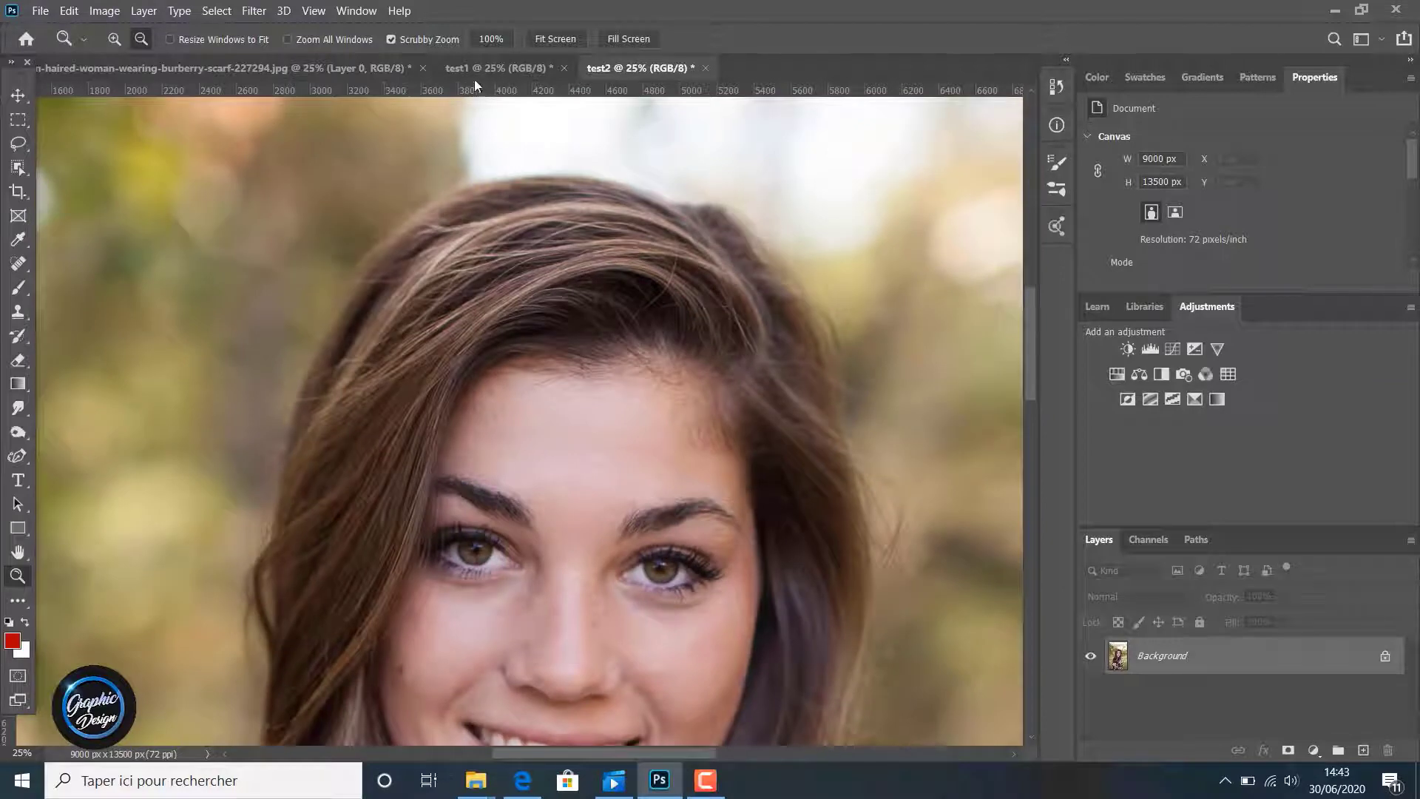
{"action": "left_click", "coordinate": [486, 67]}
{"action": "left_click", "coordinate": [337, 66]}
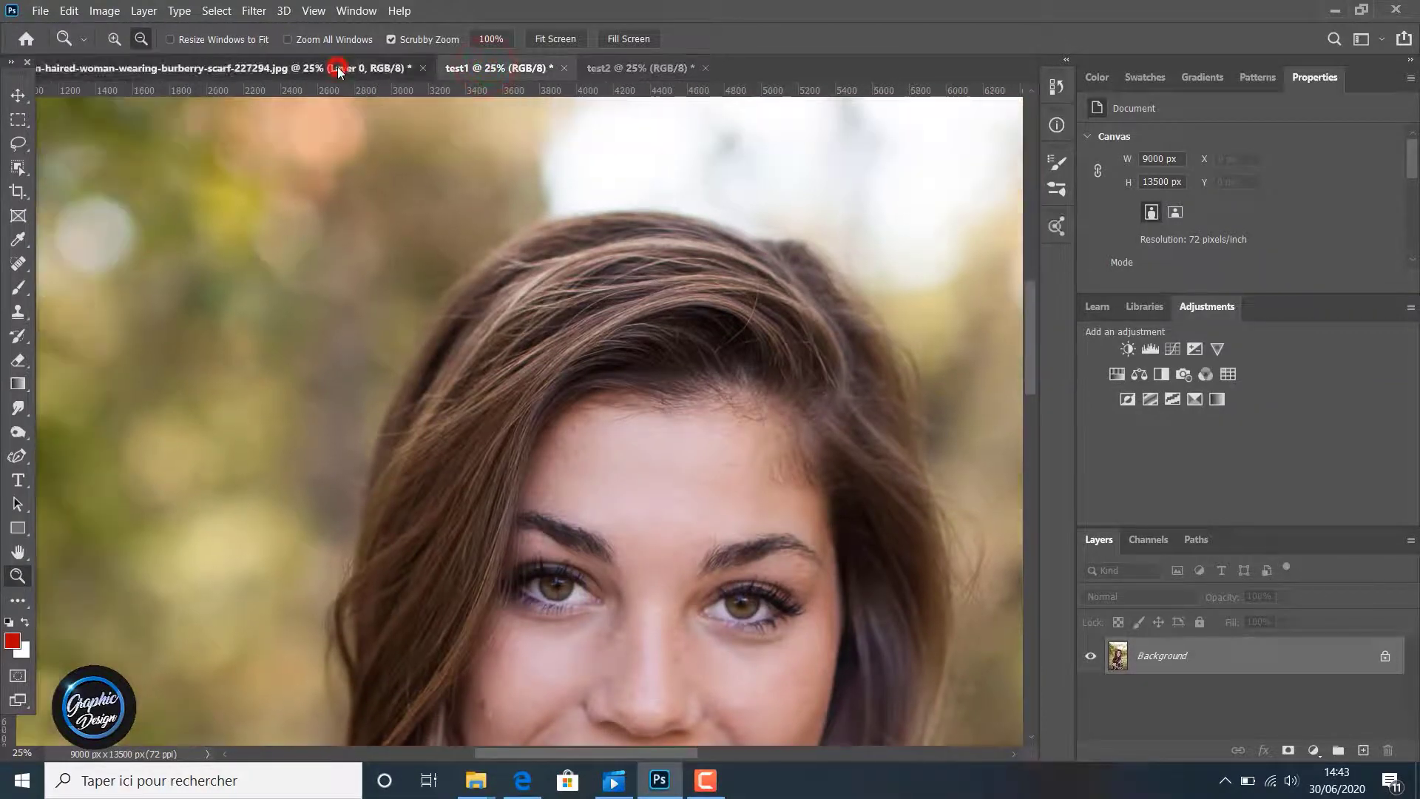
{"action": "left_click", "coordinate": [488, 67]}
{"action": "left_click", "coordinate": [636, 68]}
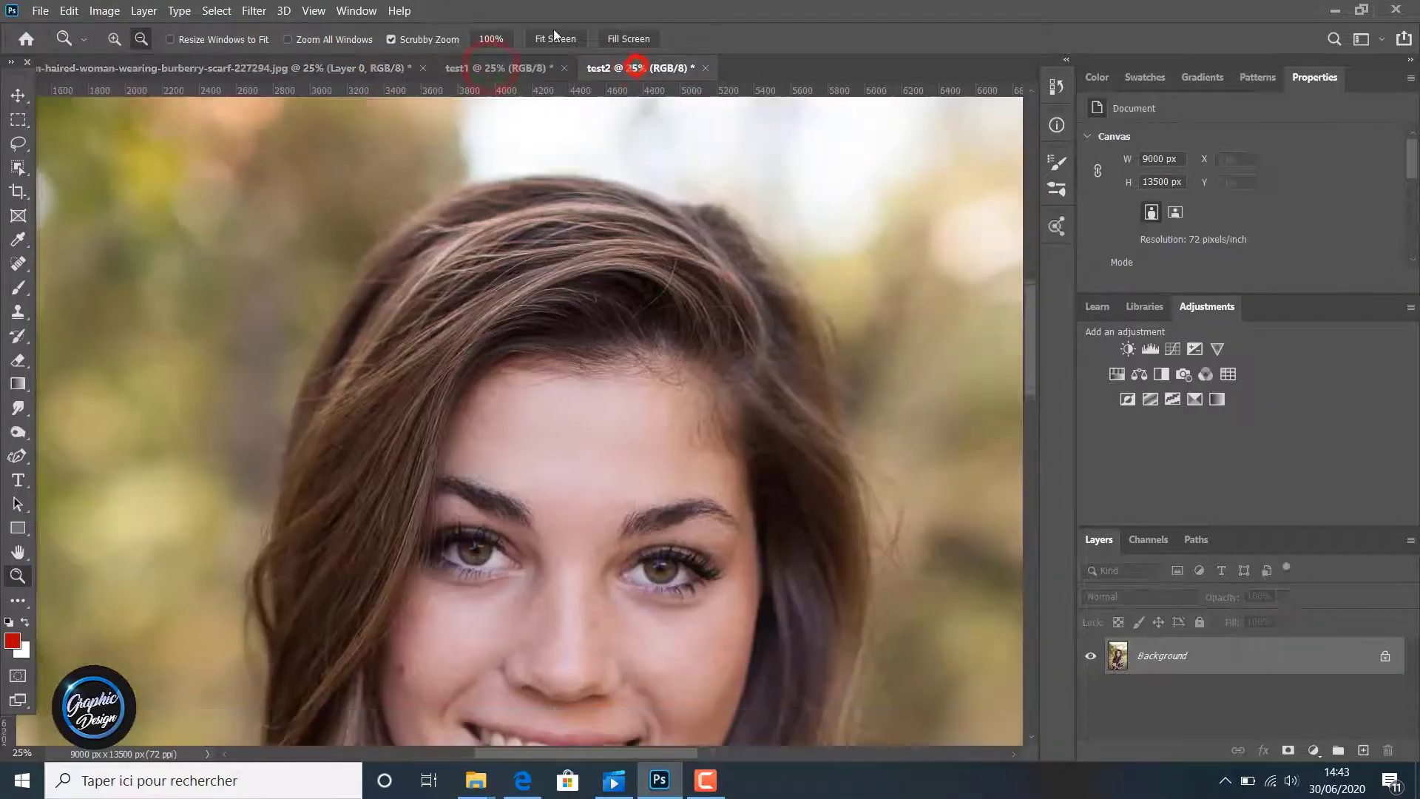
{"action": "left_click", "coordinate": [356, 10]}
Step: Arrange the documents as 3-up Vertical and apply Match All for zoom and location
{"action": "mouse_move", "coordinate": [681, 21]}
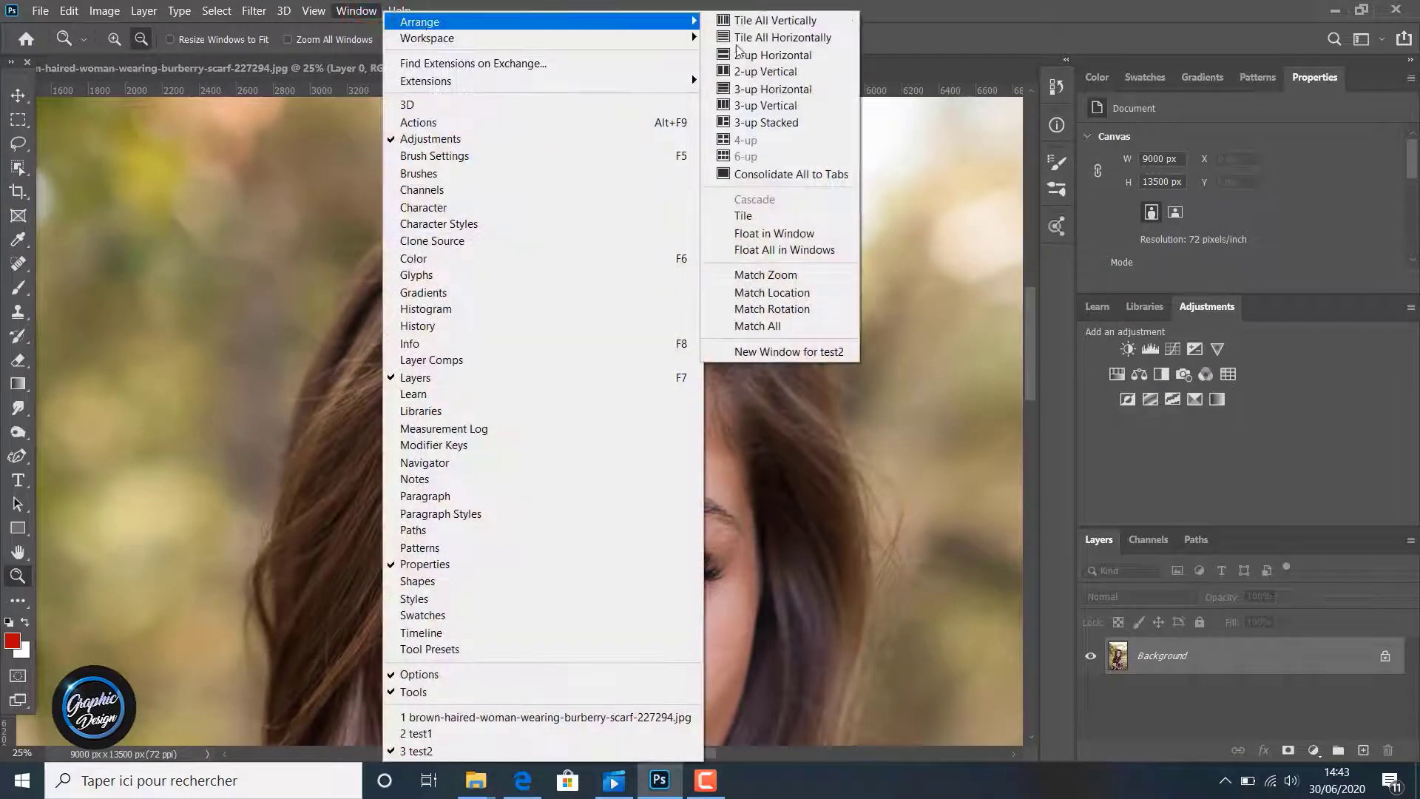
{"action": "left_click", "coordinate": [765, 106]}
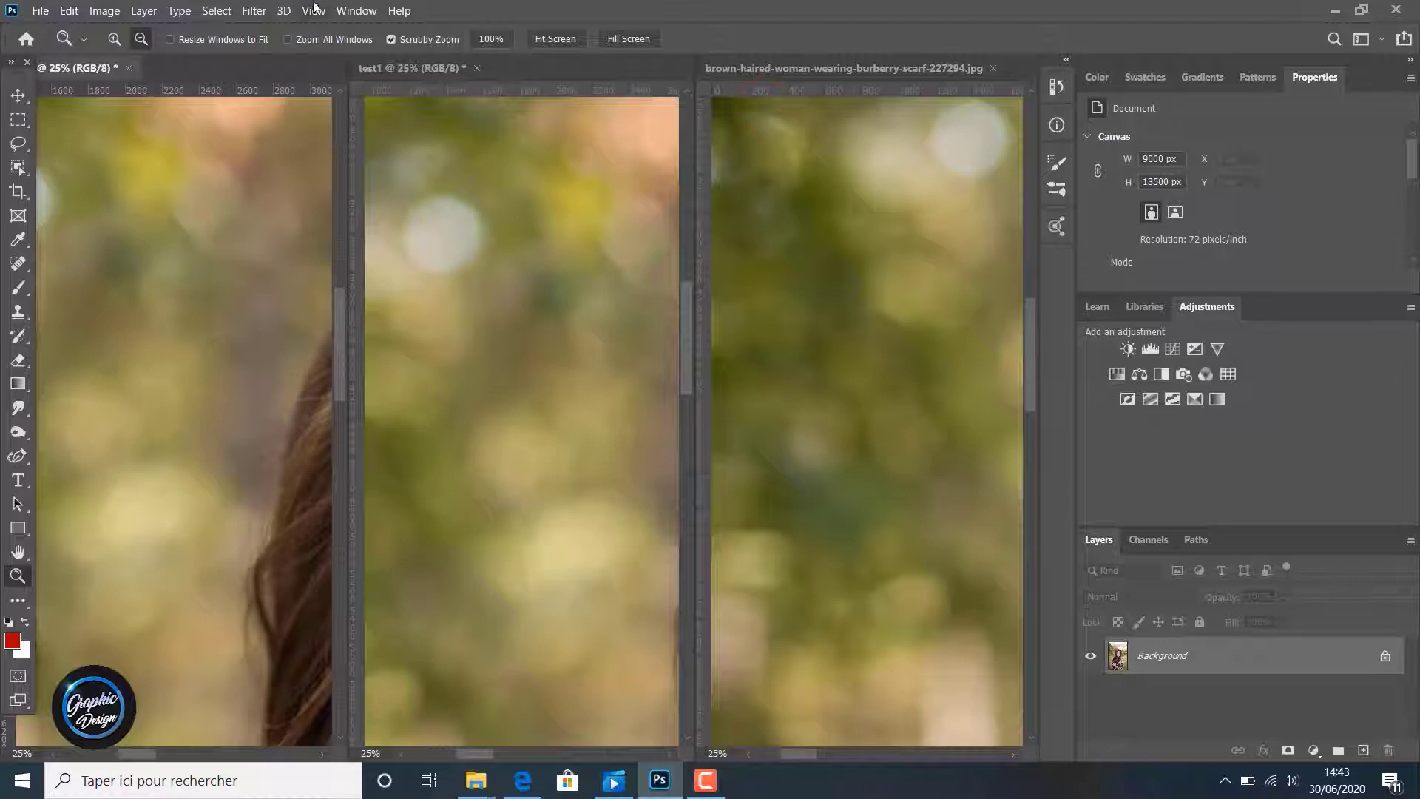
{"action": "left_click", "coordinate": [352, 11]}
{"action": "mouse_move", "coordinate": [644, 28]}
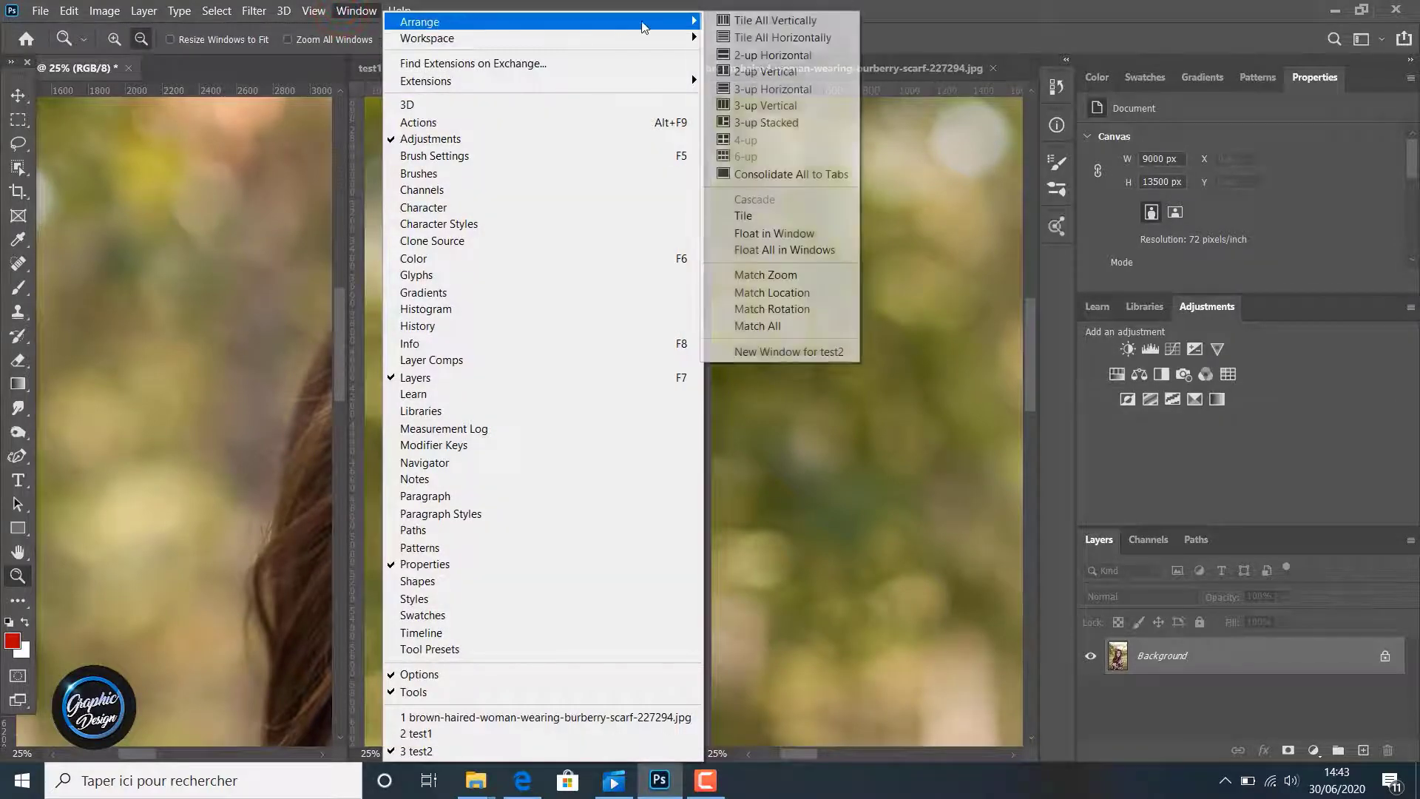
{"action": "left_click", "coordinate": [767, 327]}
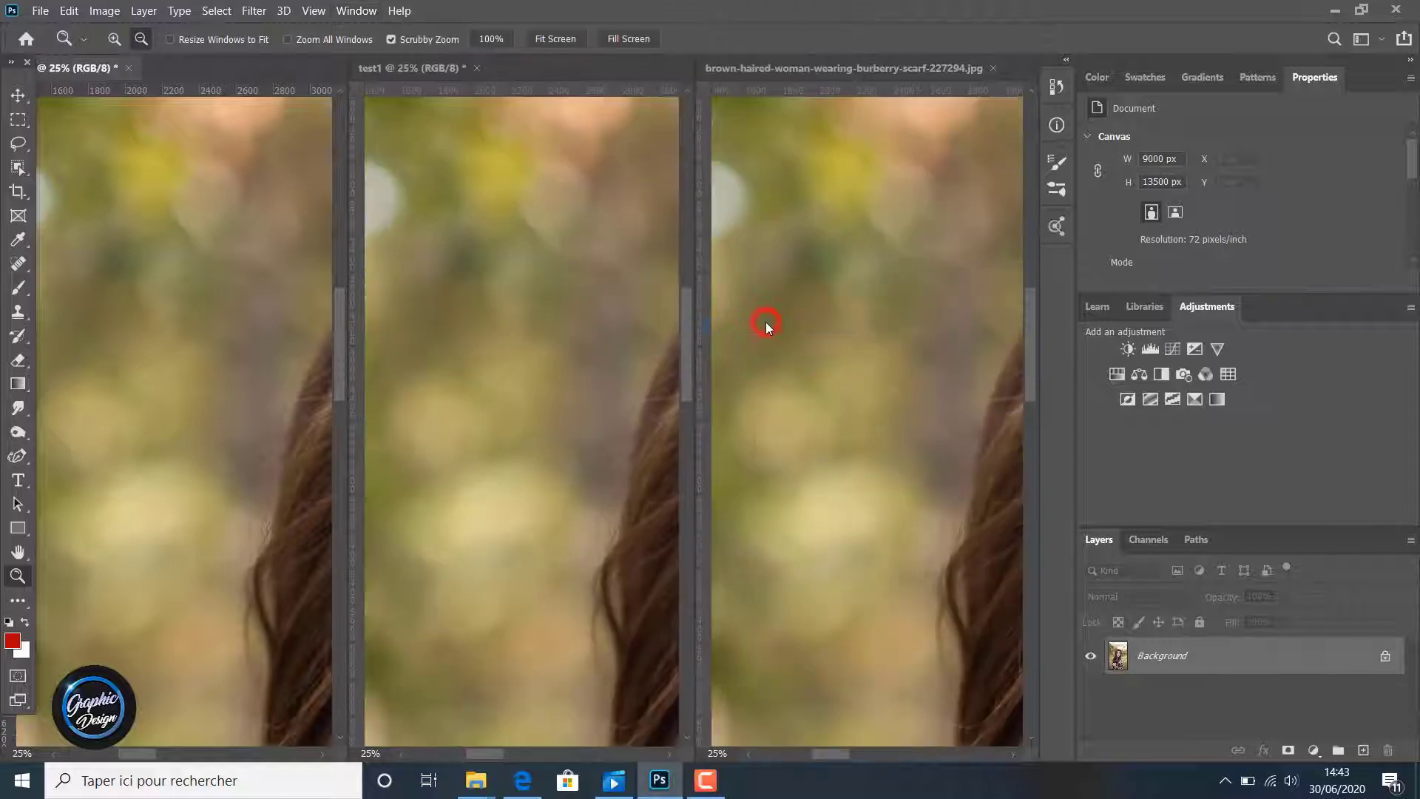
Step: With the Move tool, unlock the left document's background and drag its image to show the face
{"action": "left_click_drag", "start_coordinate": [270, 312], "coordinate": [259, 308]}
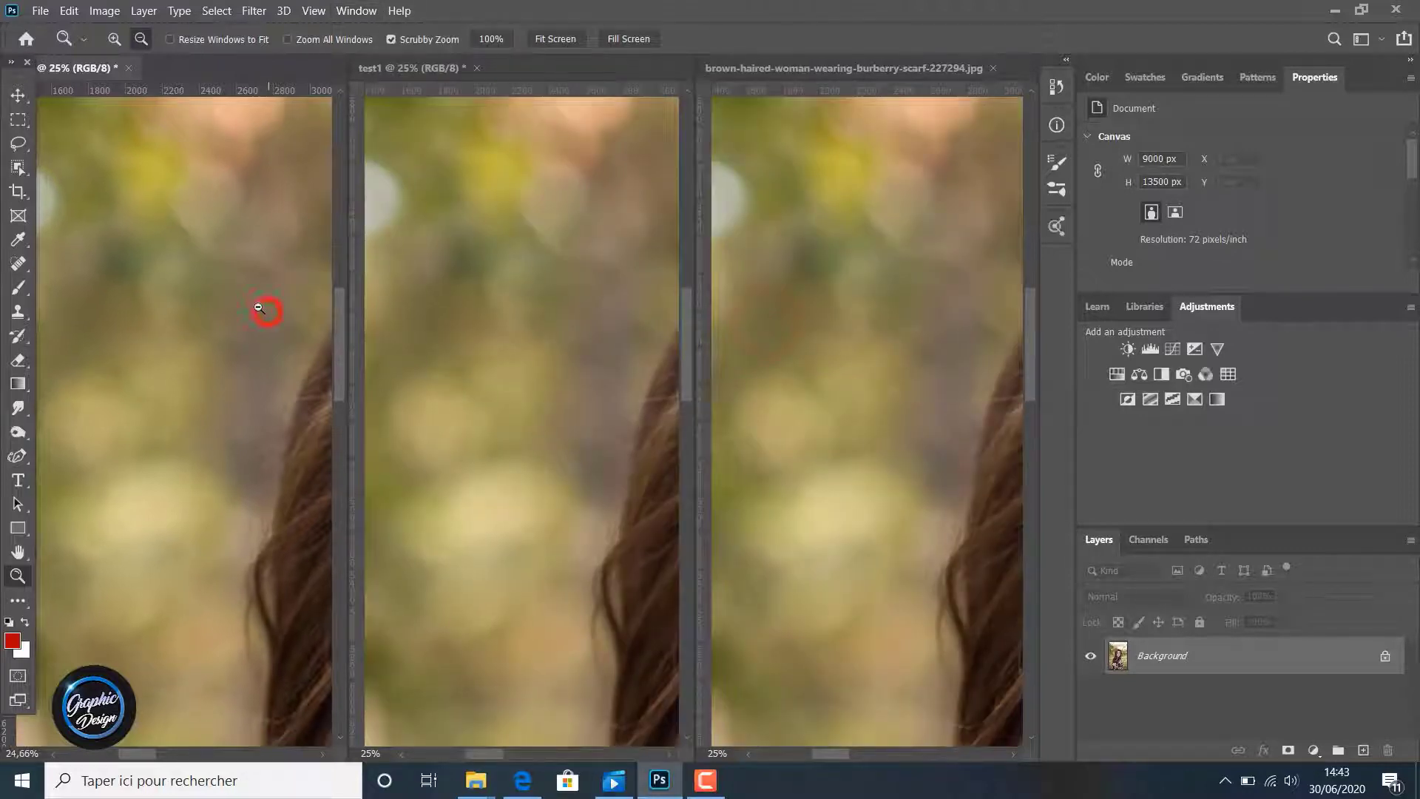
{"action": "left_click", "coordinate": [18, 94]}
{"action": "left_click_drag", "start_coordinate": [269, 332], "coordinate": [255, 356]}
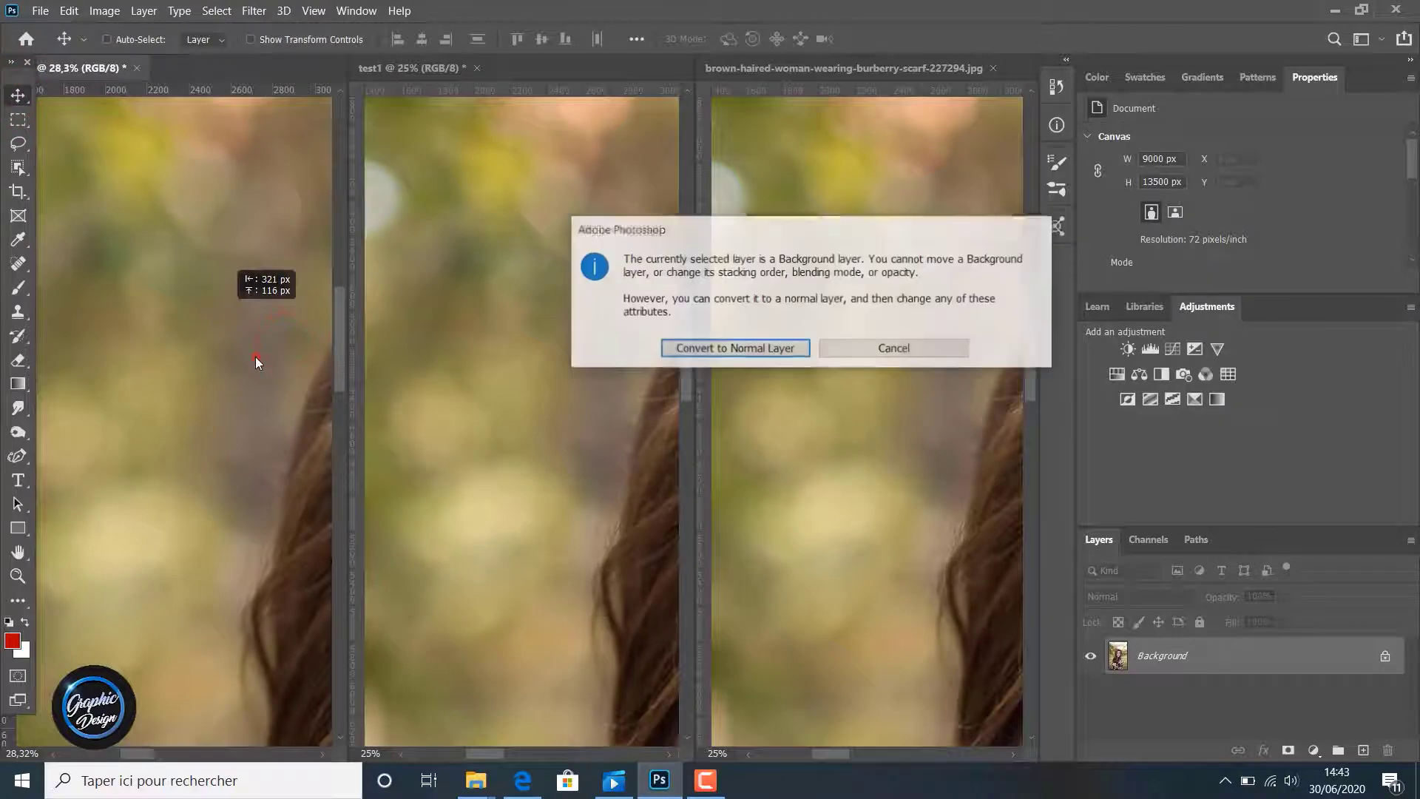
{"action": "left_click", "coordinate": [769, 350]}
{"action": "left_click_drag", "start_coordinate": [269, 295], "coordinate": [17, 183]}
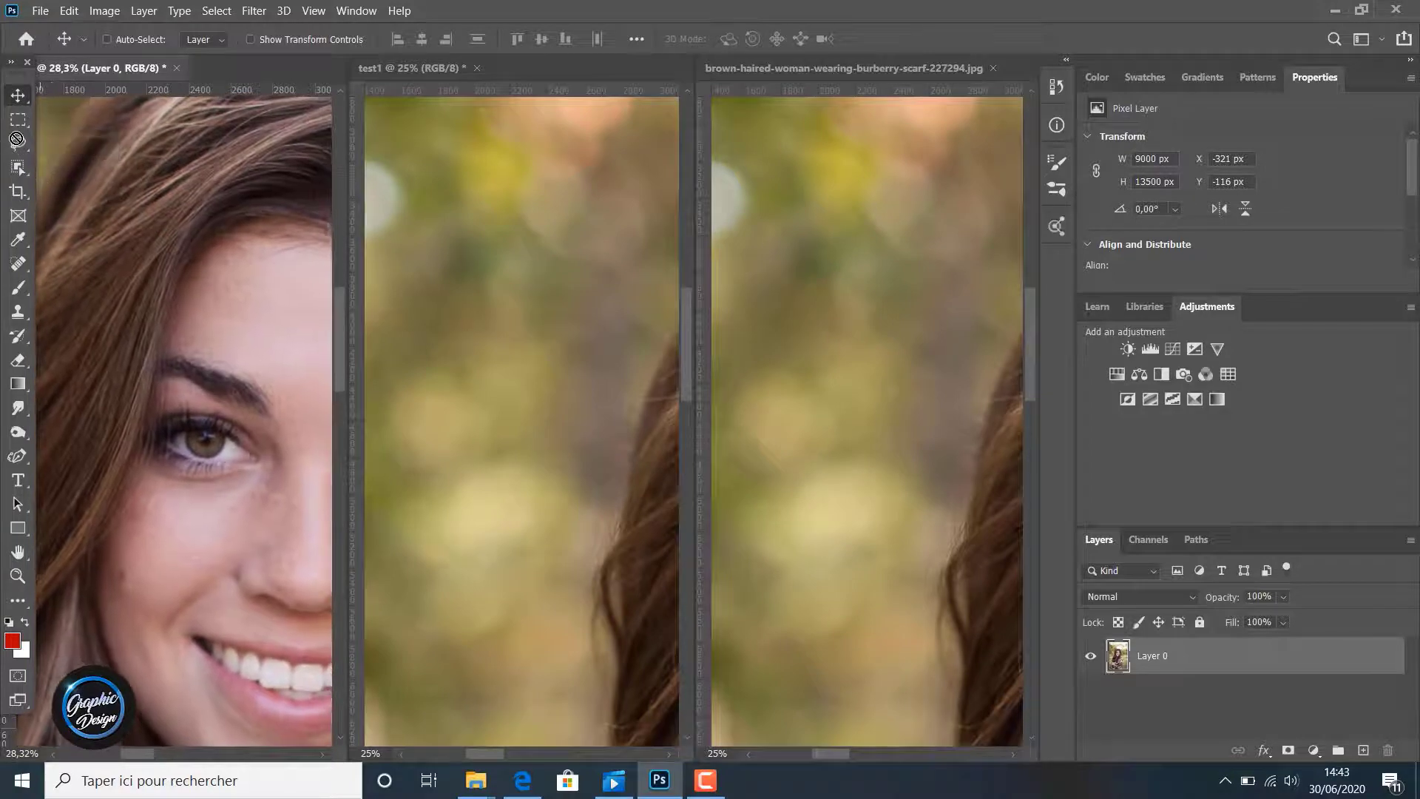
{"action": "key", "text": "ctrl+z"}
{"action": "left_click_drag", "start_coordinate": [204, 307], "coordinate": [100, 224]}
Step: Unlock test1's background and drag the middle and right images until the face shows
{"action": "left_click_drag", "start_coordinate": [630, 380], "coordinate": [414, 284]}
{"action": "left_click", "coordinate": [698, 346]}
{"action": "left_click", "coordinate": [863, 401]}
{"action": "left_click_drag", "start_coordinate": [863, 400], "coordinate": [653, 286]}
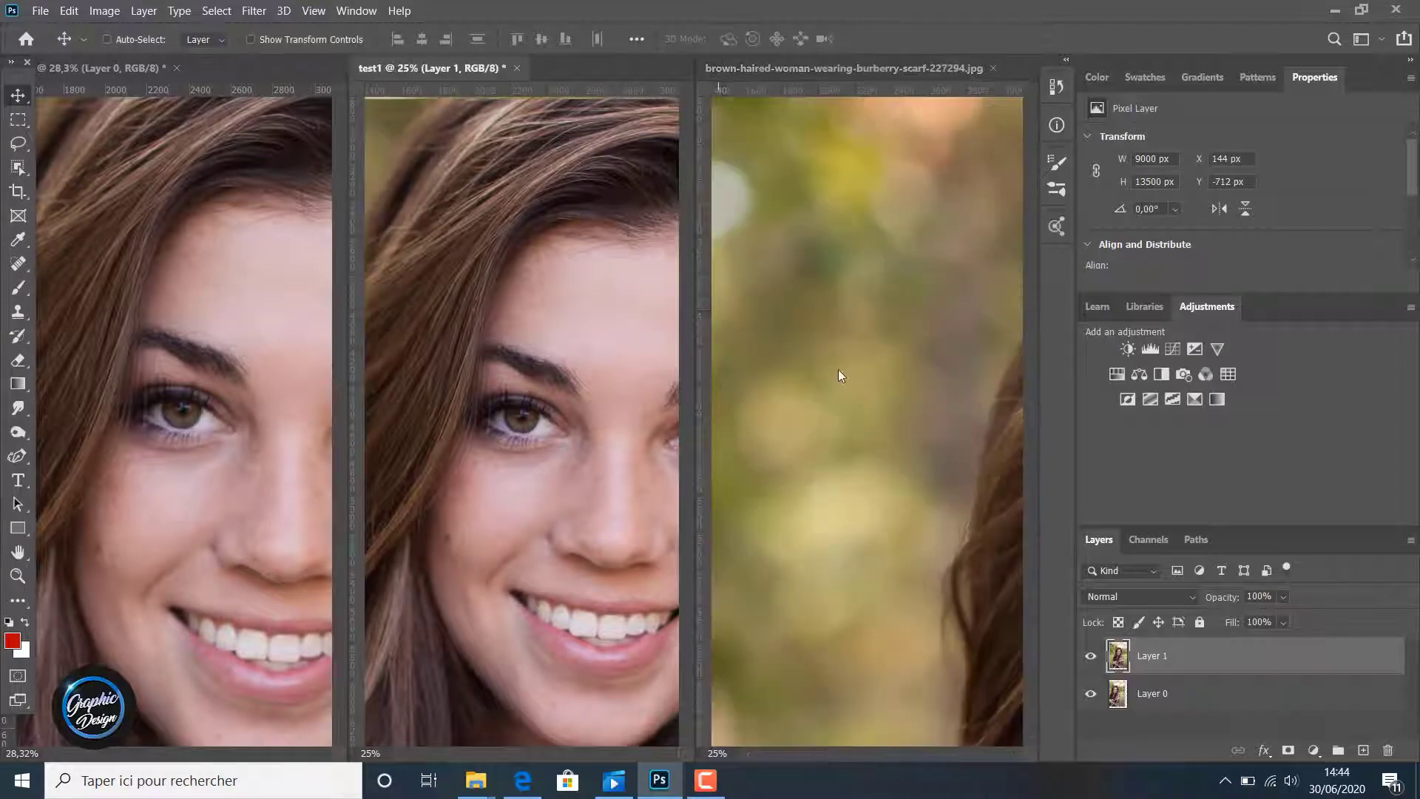
{"action": "left_click", "coordinate": [879, 403]}
{"action": "left_click_drag", "start_coordinate": [881, 399], "coordinate": [698, 323]}
{"action": "left_click", "coordinate": [929, 397]}
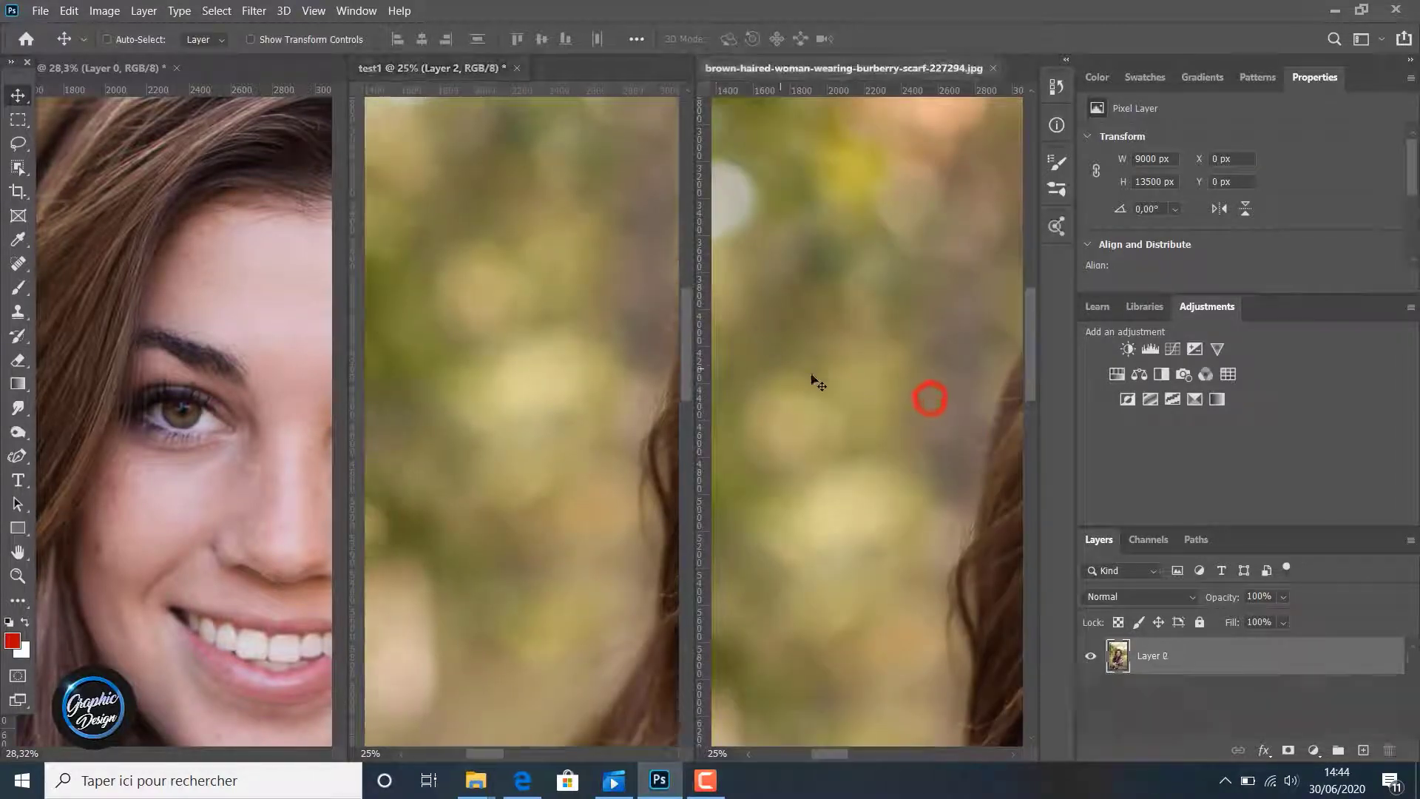
{"action": "left_click_drag", "start_coordinate": [814, 380], "coordinate": [885, 410]}
Step: Fine-tune the middle and left images so the eyes line up across panes
{"action": "left_click_drag", "start_coordinate": [624, 395], "coordinate": [387, 425]}
{"action": "left_click", "coordinate": [199, 444]}
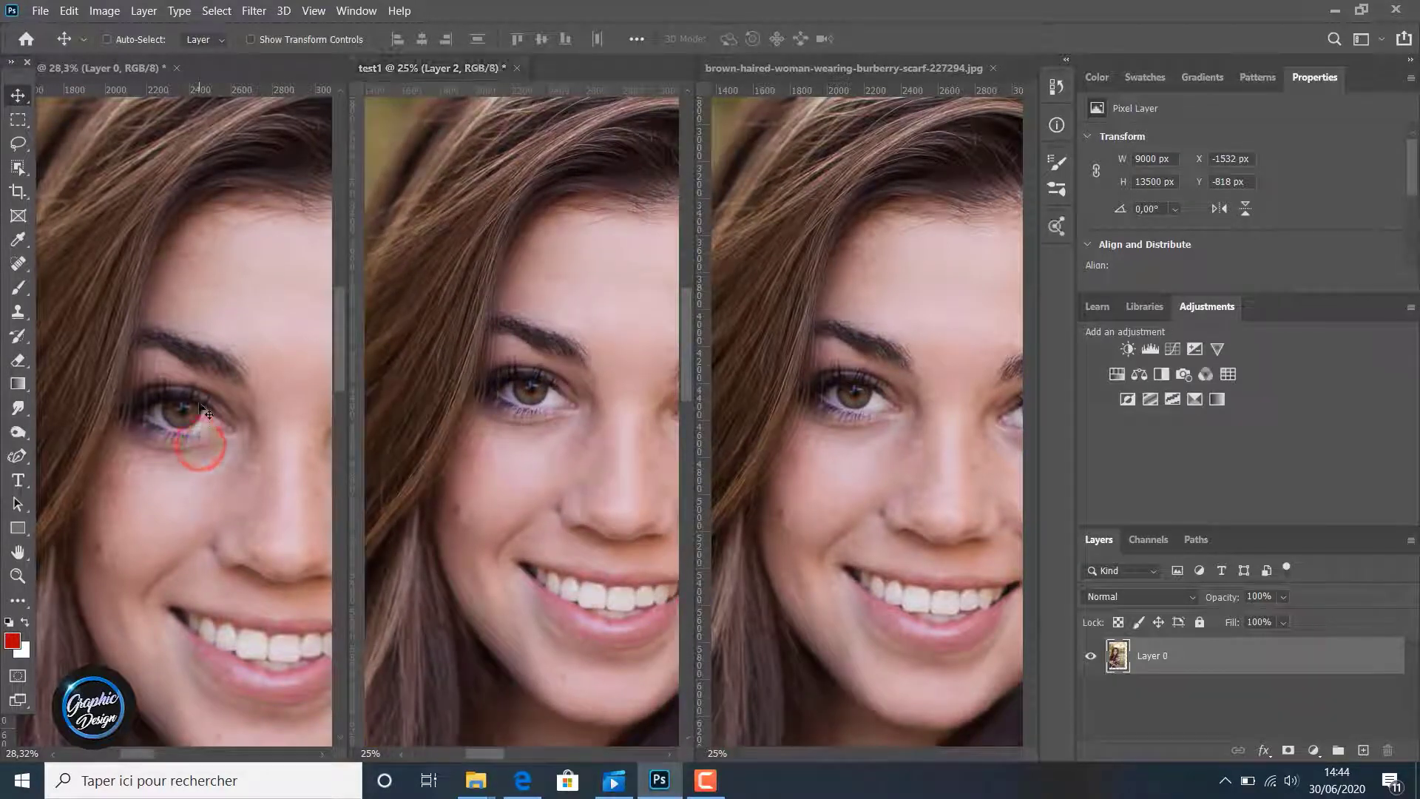
{"action": "left_click_drag", "start_coordinate": [216, 428], "coordinate": [217, 379]}
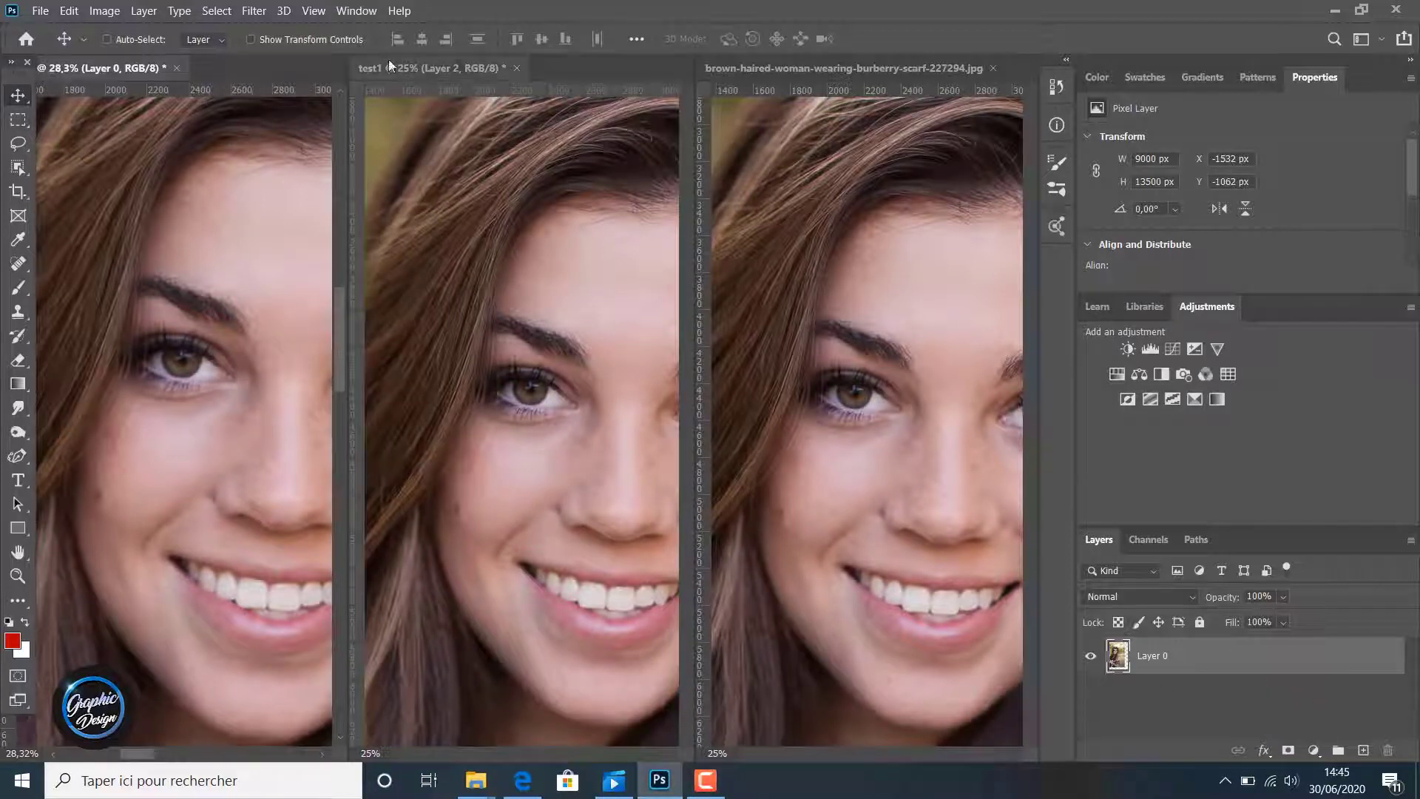
Step: Close test1 and the burberry-scarf photo without saving changes
{"action": "left_click", "coordinate": [518, 69]}
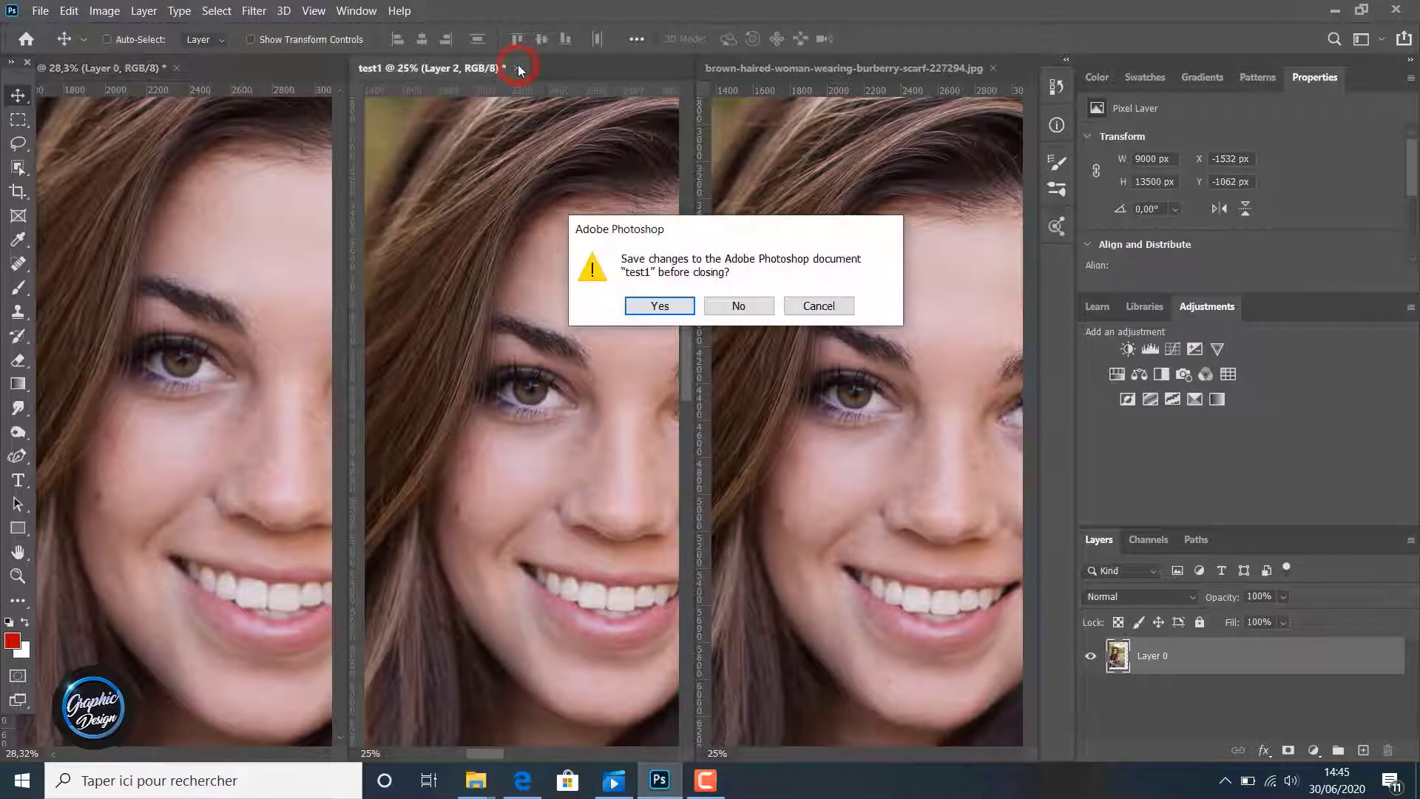
{"action": "left_click", "coordinate": [741, 304]}
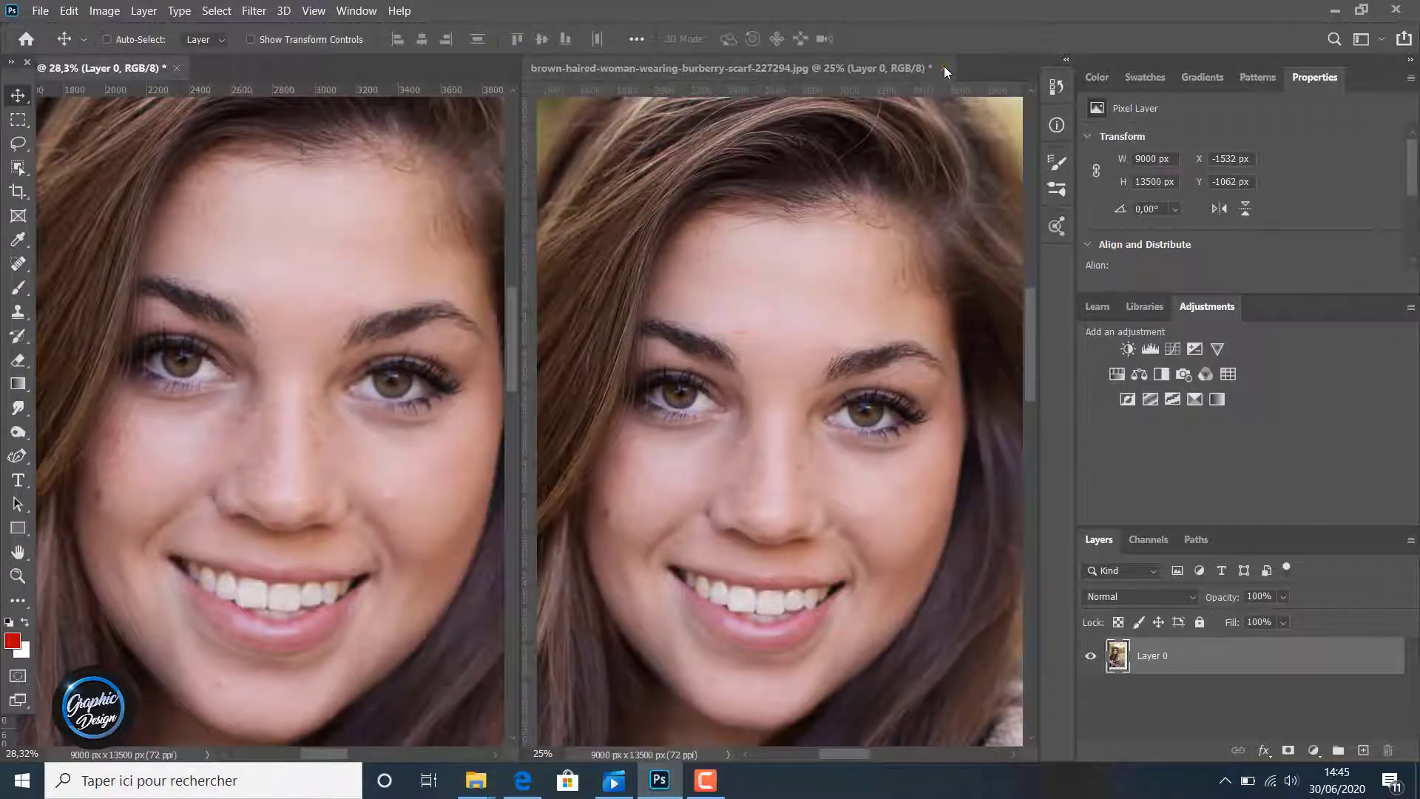
{"action": "left_click", "coordinate": [947, 68]}
{"action": "left_click", "coordinate": [750, 298]}
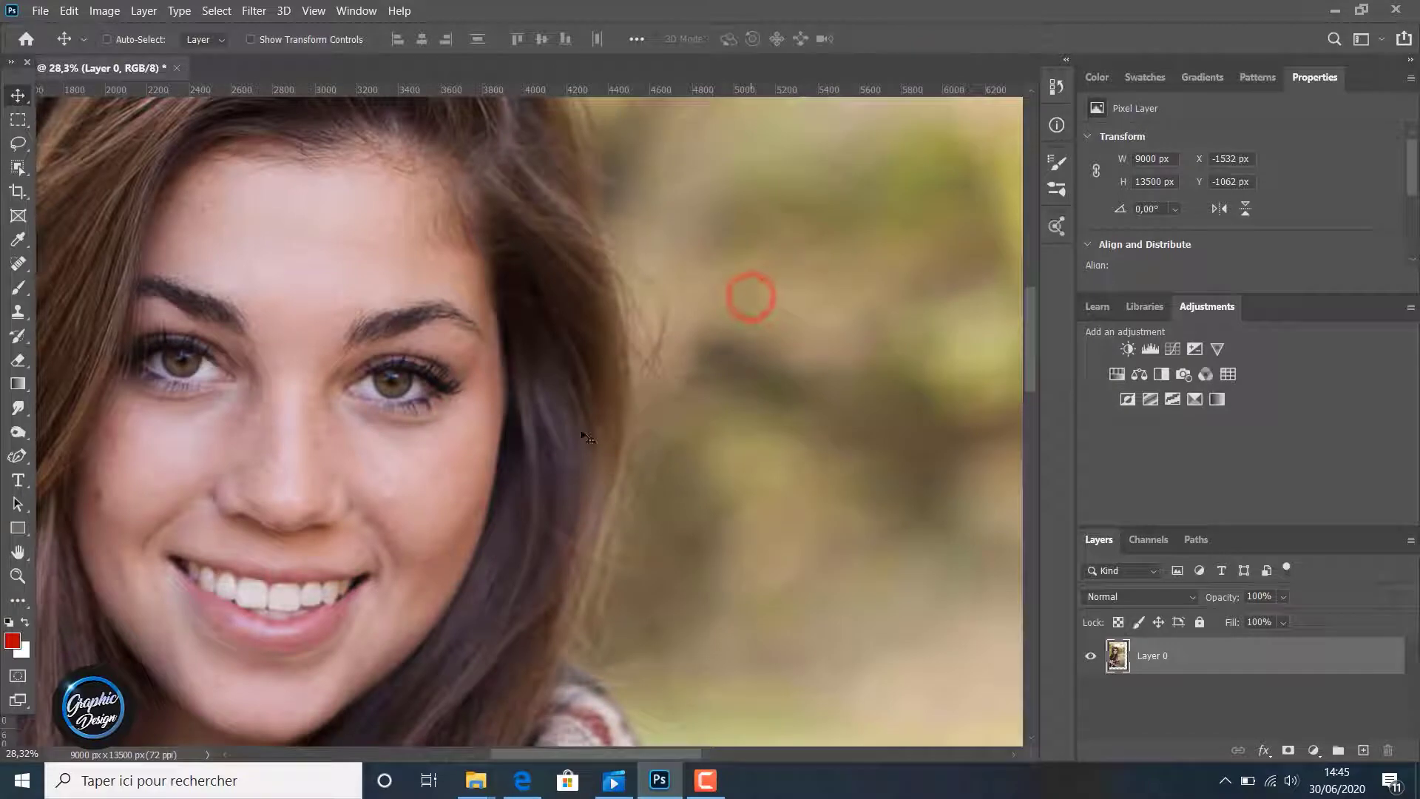
Step: Drag Layer 0 and pan with the Hand tool so the face and eyes sit centred
{"action": "left_click_drag", "start_coordinate": [429, 348], "coordinate": [705, 296]}
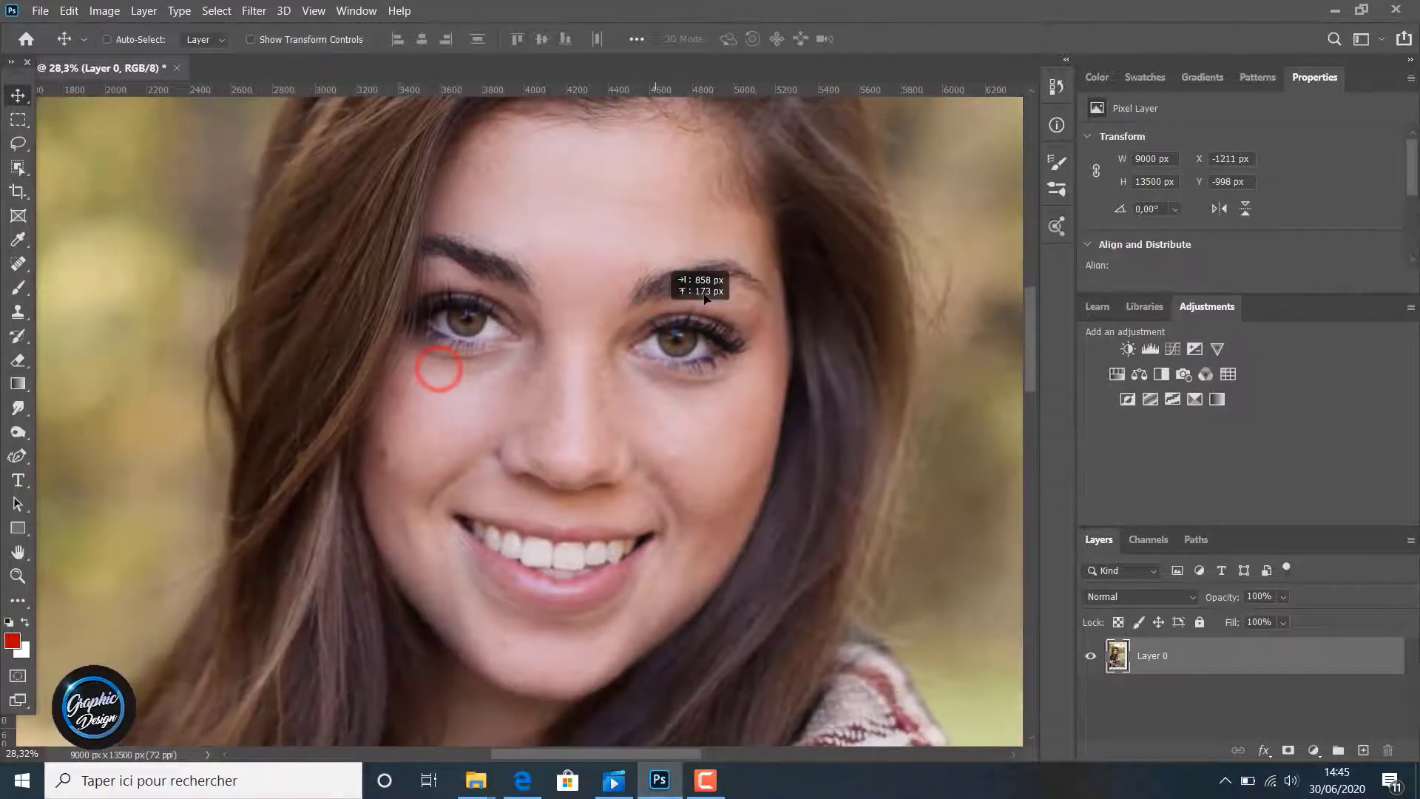
{"action": "left_click_drag", "start_coordinate": [602, 422], "coordinate": [810, 215]}
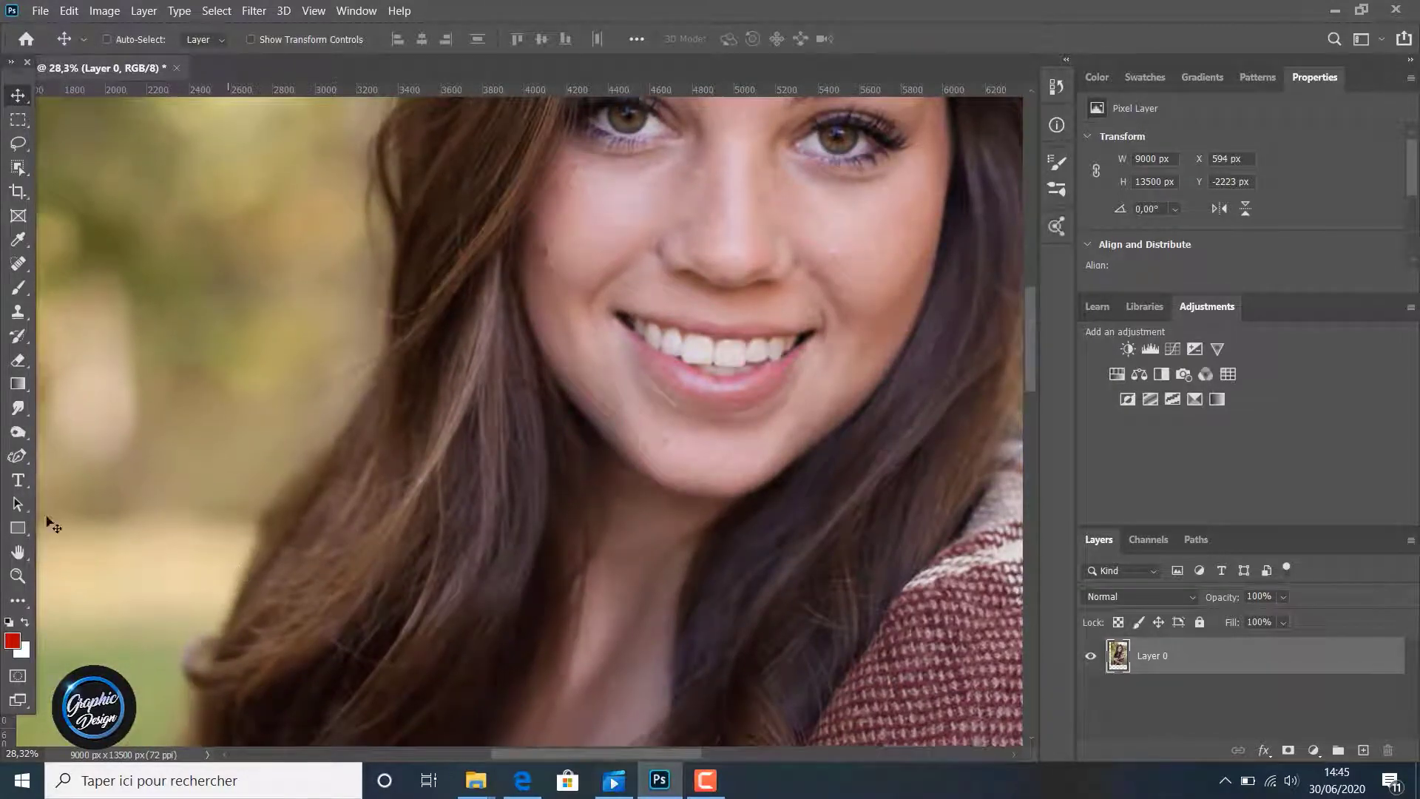
{"action": "left_click", "coordinate": [18, 553]}
{"action": "left_click_drag", "start_coordinate": [507, 348], "coordinate": [549, 412]}
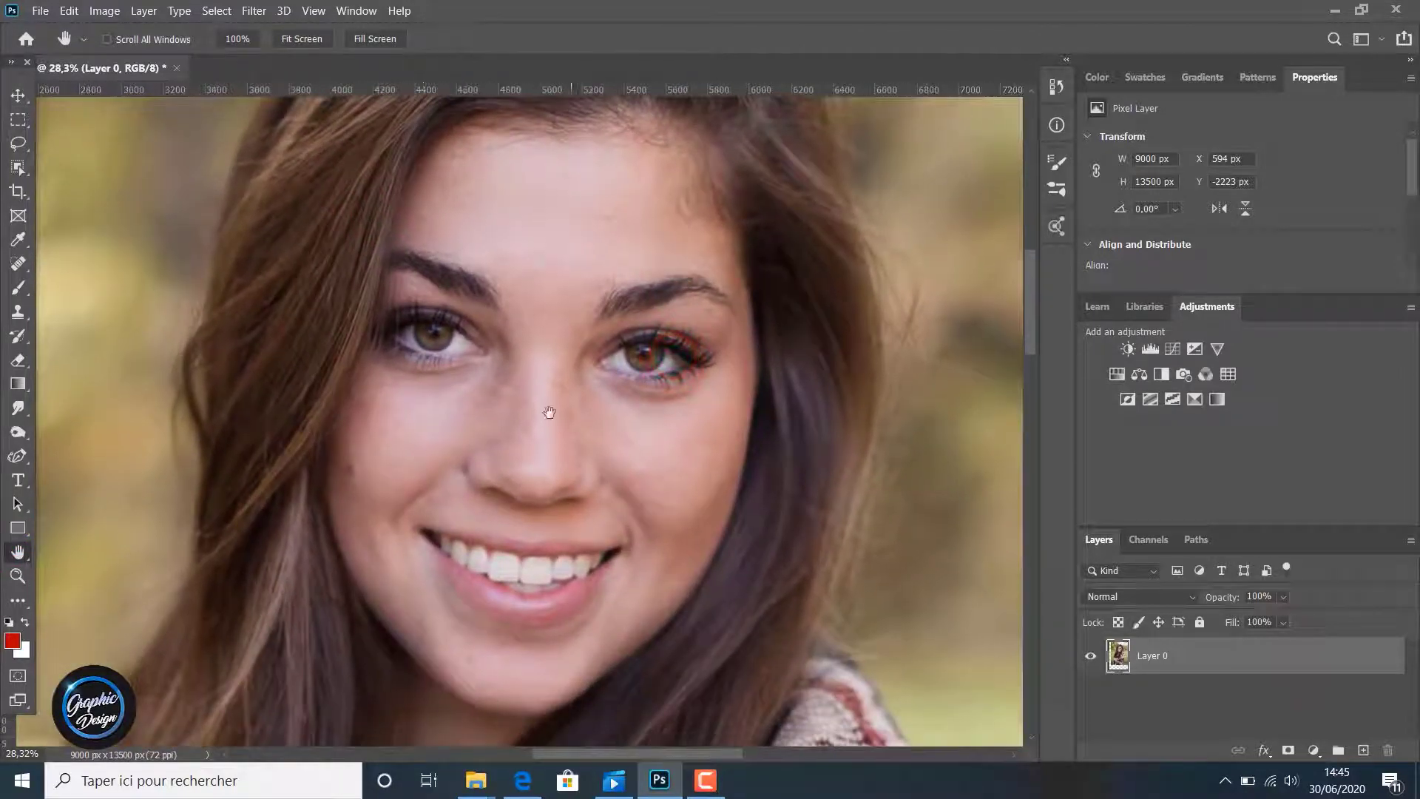